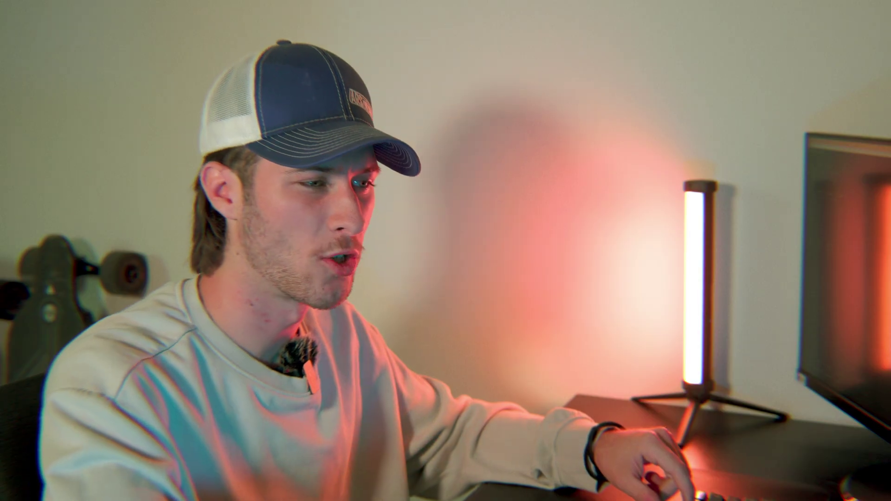
# - Copy the 514A1845.MP4 park clip from V1 up onto V2, leaving V1 hidden from output
pyautogui.click(454, 418)
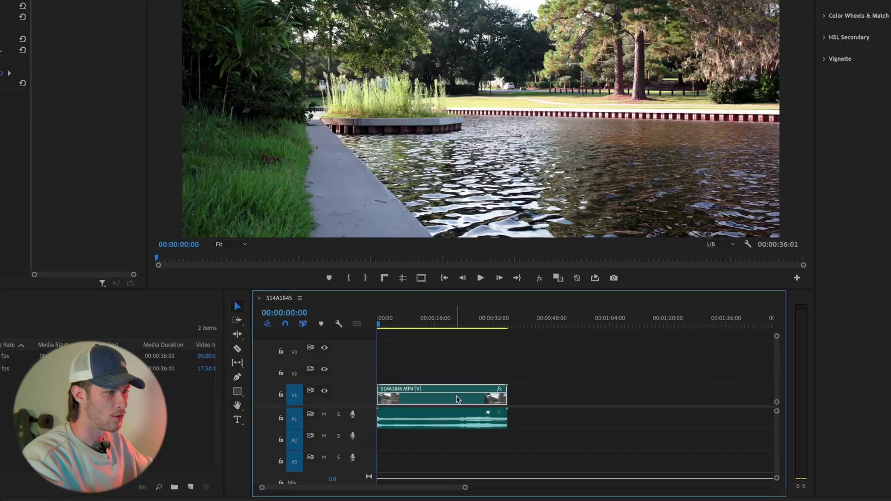
pyautogui.moveTo(457, 399); pyautogui.dragTo(427, 375)
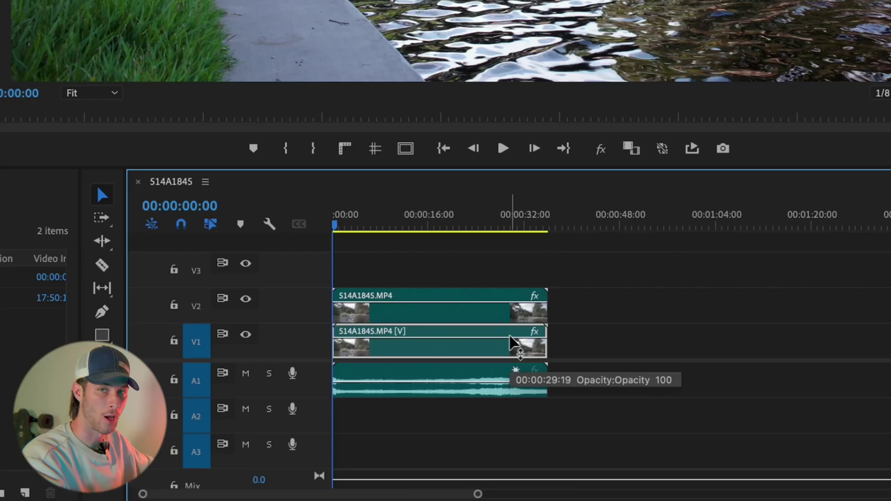
pyautogui.click(400, 372)
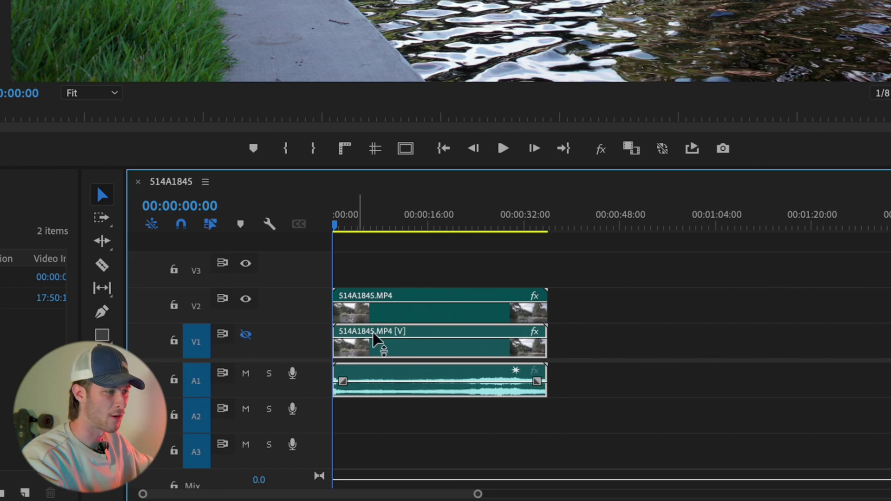
pyautogui.click(392, 319)
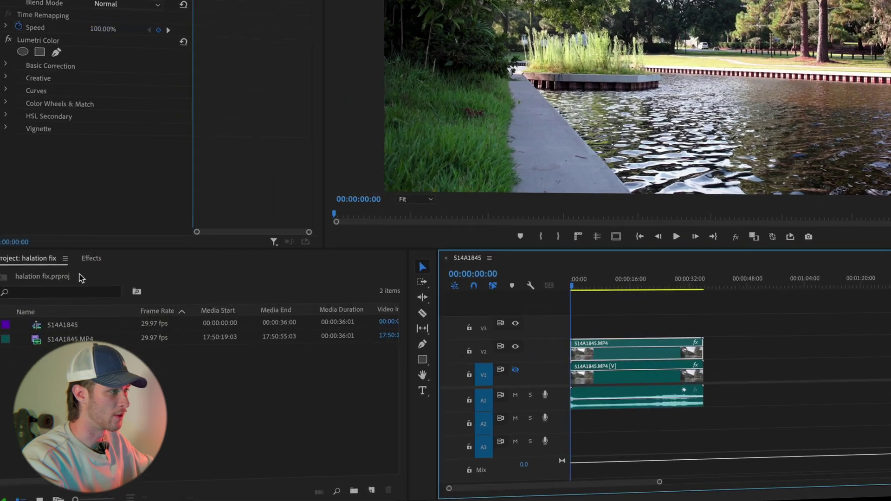
# - Apply the Luma Key and Gaussian Blur effects to the V2 clip
pyautogui.click(66, 341)
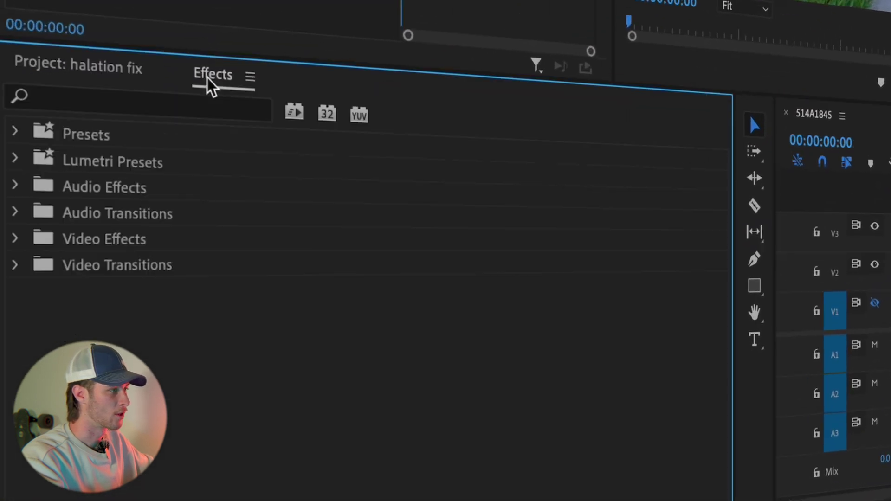
pyautogui.click(175, 107)
pyautogui.write('luma')
pyautogui.click(111, 293)
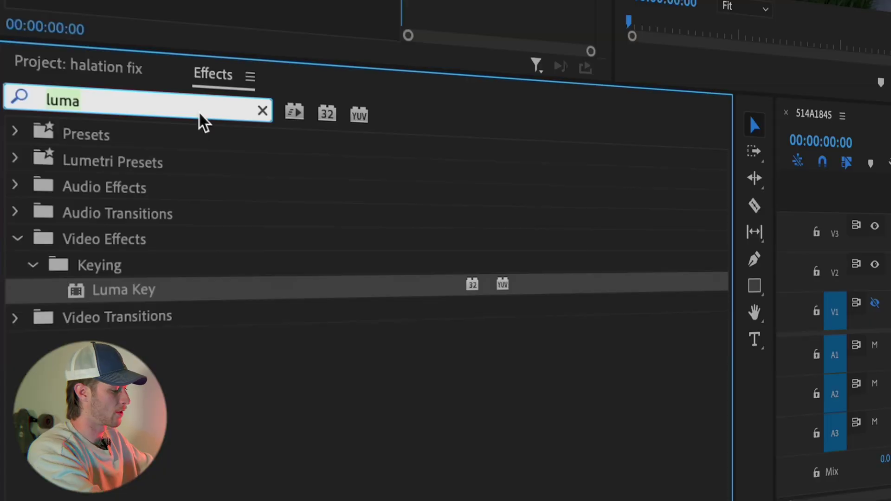
pyautogui.press('BackSpace')
pyautogui.press('BackSpace')
pyautogui.press('BackSpace')
pyautogui.press('BackSpace')
pyautogui.write('gauss')
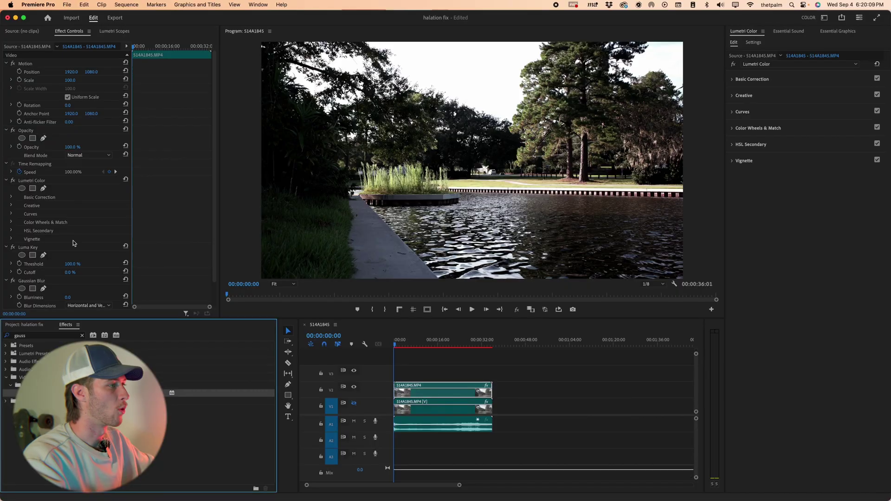
pyautogui.scroll(-2, 71, 239)
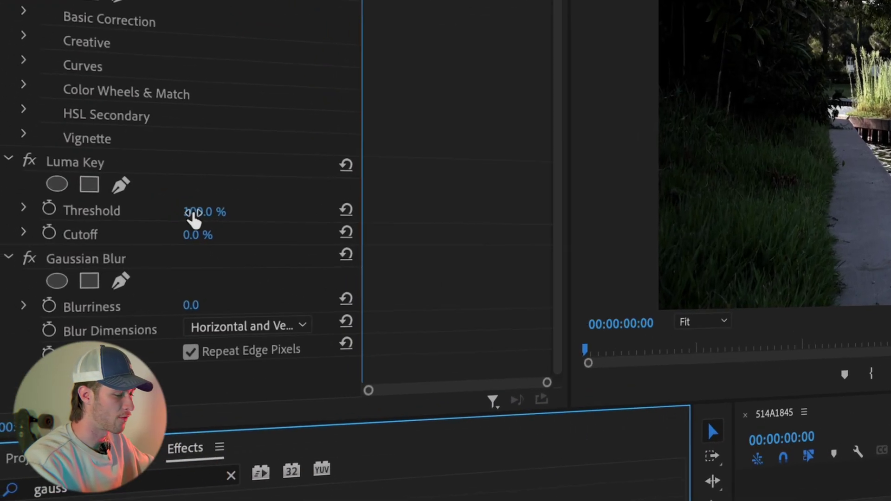
# - Set the Luma Key Threshold to 88% and Cutoff to 82%
pyautogui.click(195, 213)
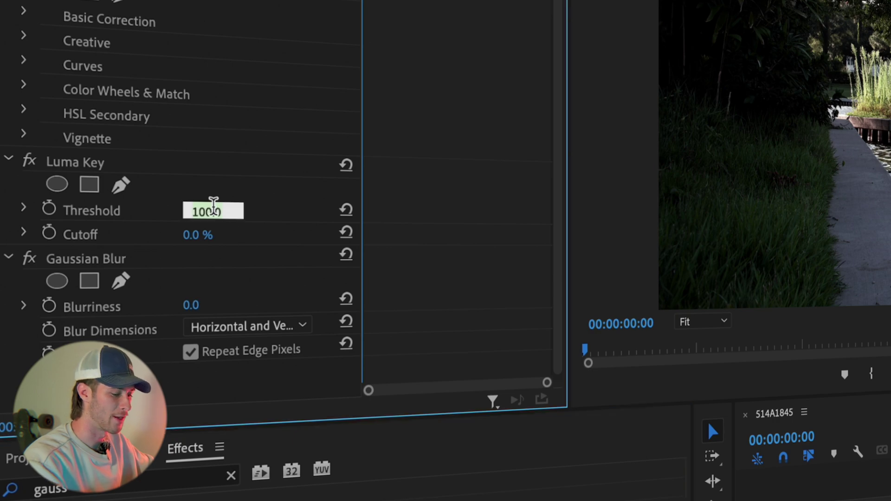
pyautogui.click(215, 236)
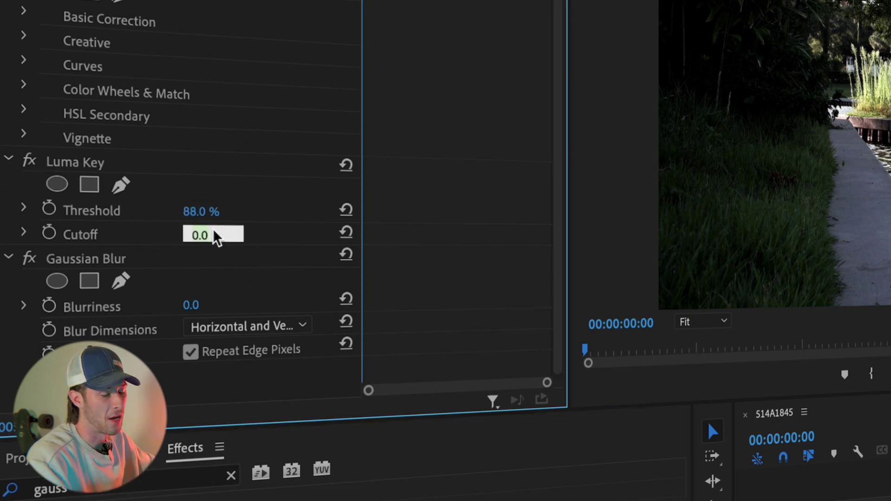
pyautogui.write('8')
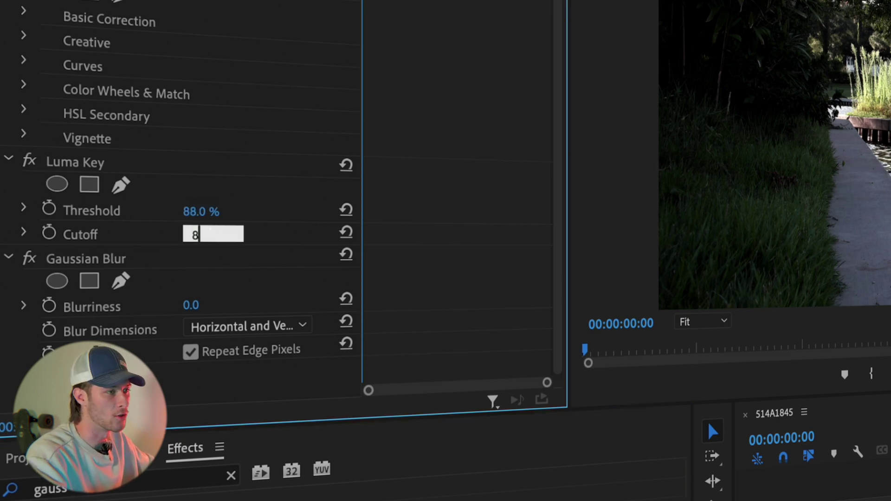
pyautogui.write('2')
pyautogui.press('Return')
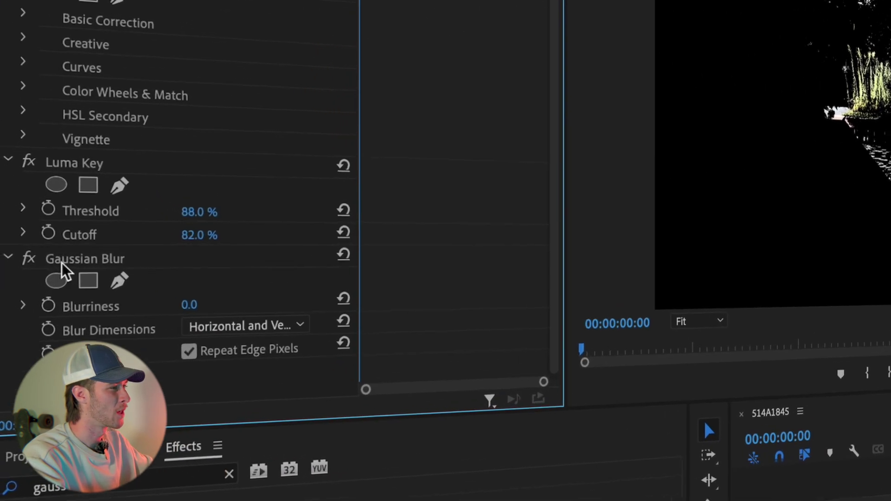
pyautogui.click(24, 257)
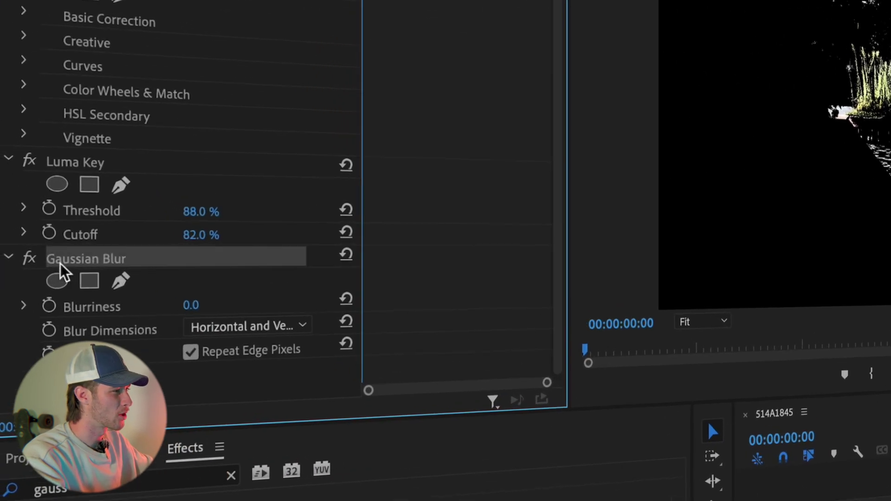
# - Raise the Gaussian Blur blurriness to about 90–100 and show track V1 again
pyautogui.click(190, 305)
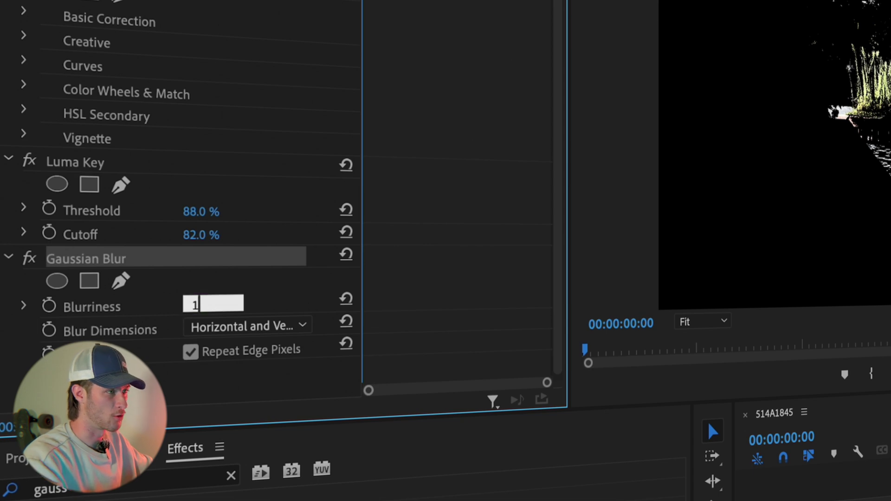
pyautogui.click(213, 304)
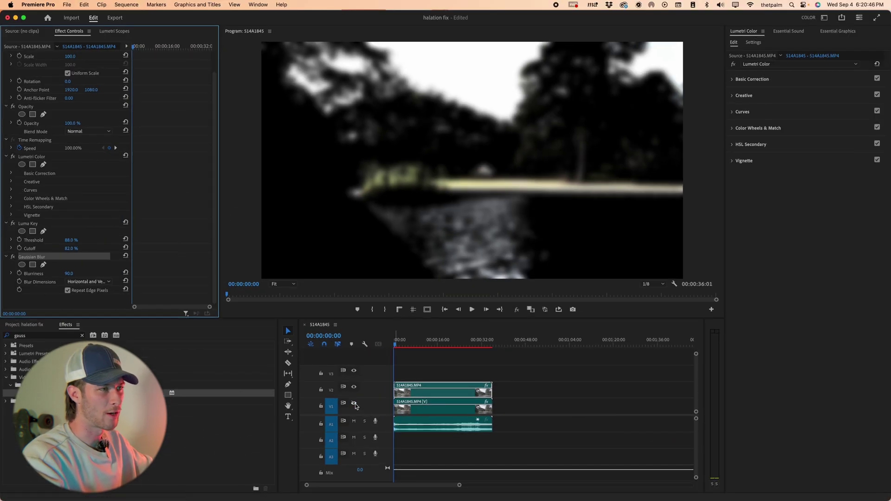
pyautogui.click(354, 404)
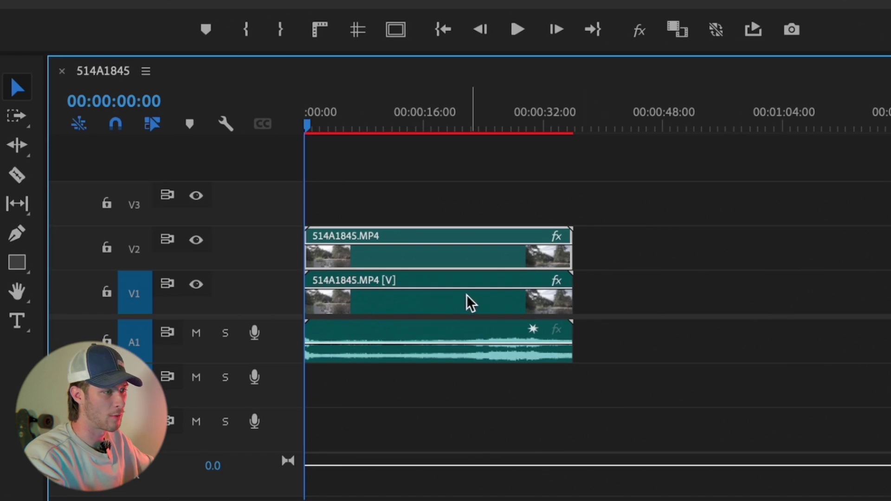
# - Copy the original V1 park clip up onto track V3
pyautogui.click(385, 301)
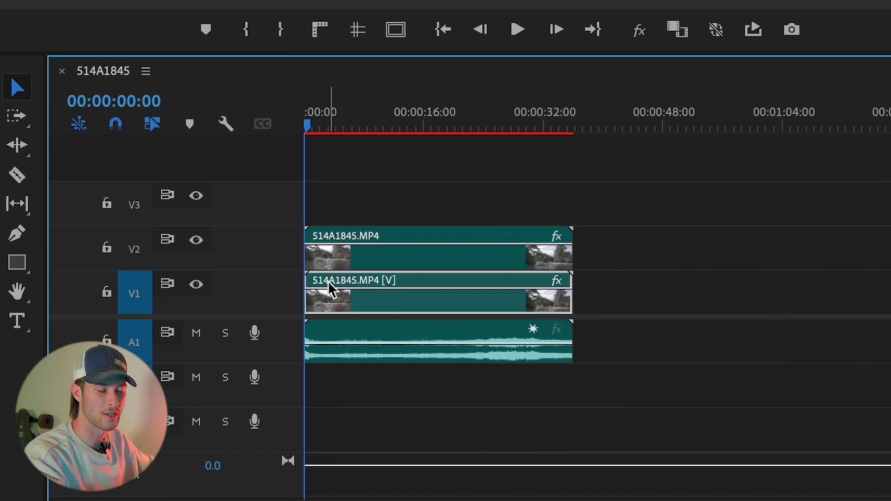
pyautogui.moveTo(327, 280); pyautogui.dragTo(344, 243)
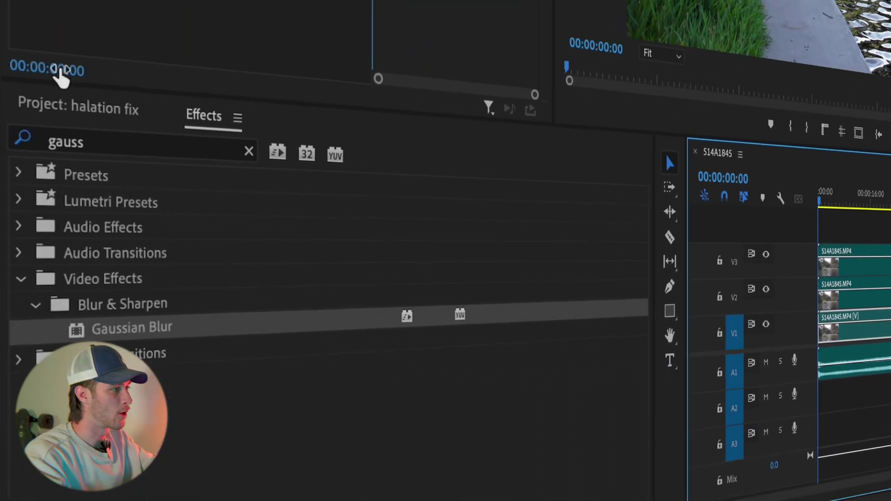
pyautogui.click(111, 106)
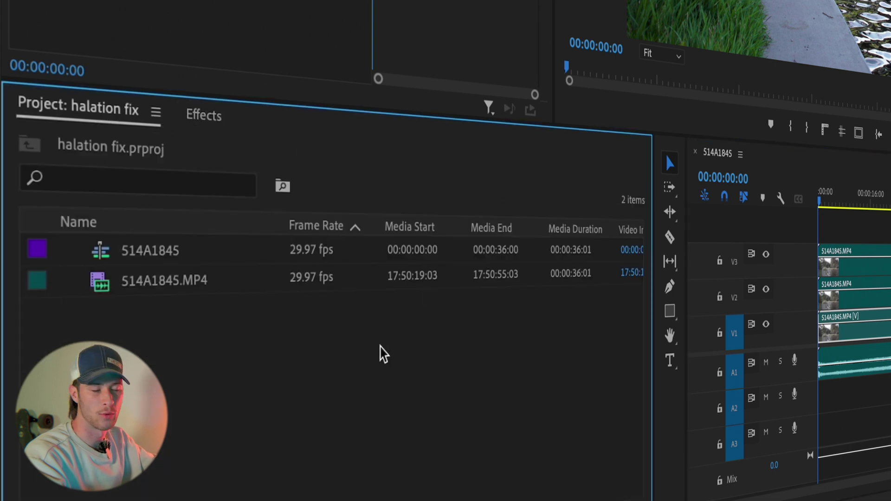
# - Create a new 3840x2160 color matte from the Project panel
pyautogui.rightClick(249, 370)
pyautogui.moveTo(326, 265)
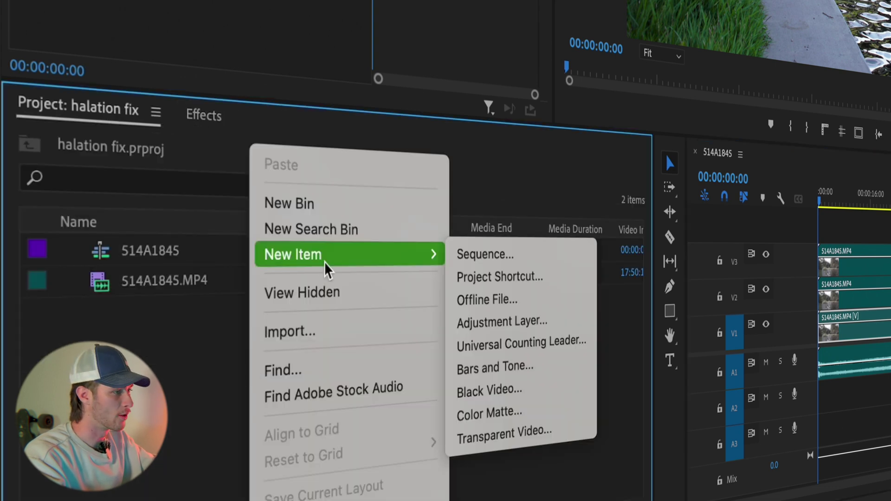
pyautogui.click(497, 414)
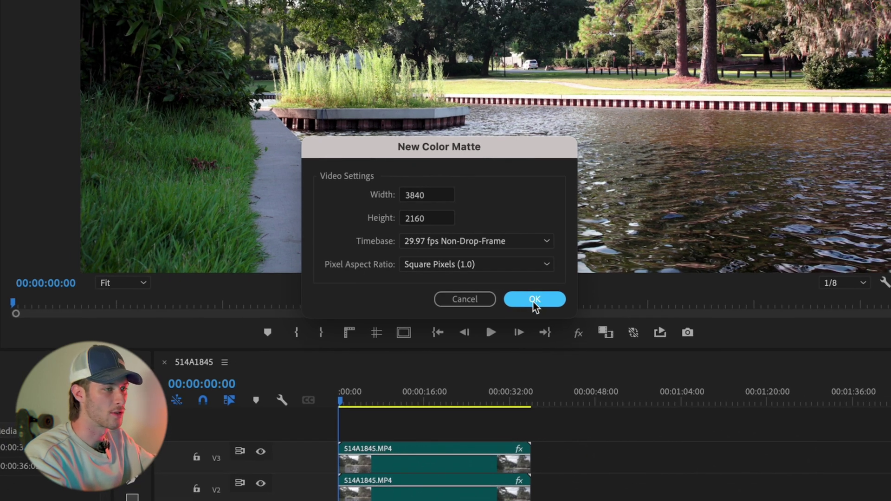
pyautogui.click(535, 301)
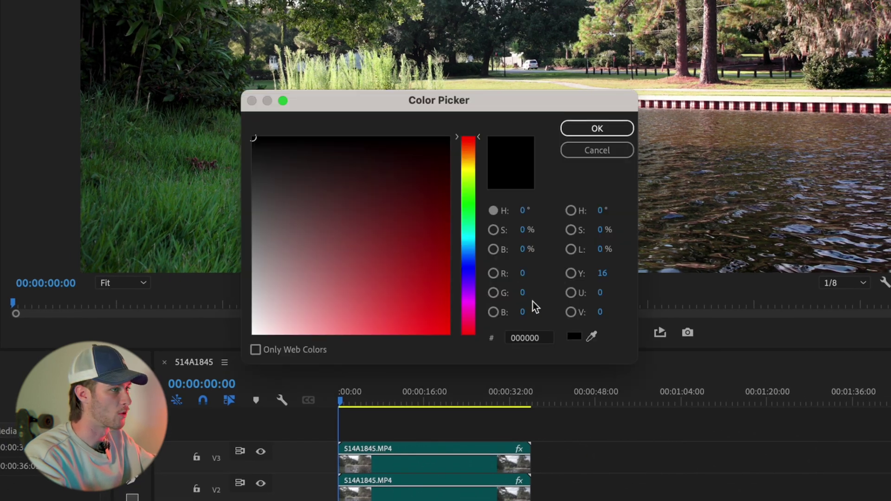
# - Make the matte bright red, name it 'halation color', and lay it on V4 spanning the clip
pyautogui.click(480, 142)
pyautogui.moveTo(446, 253); pyautogui.dragTo(504, 346)
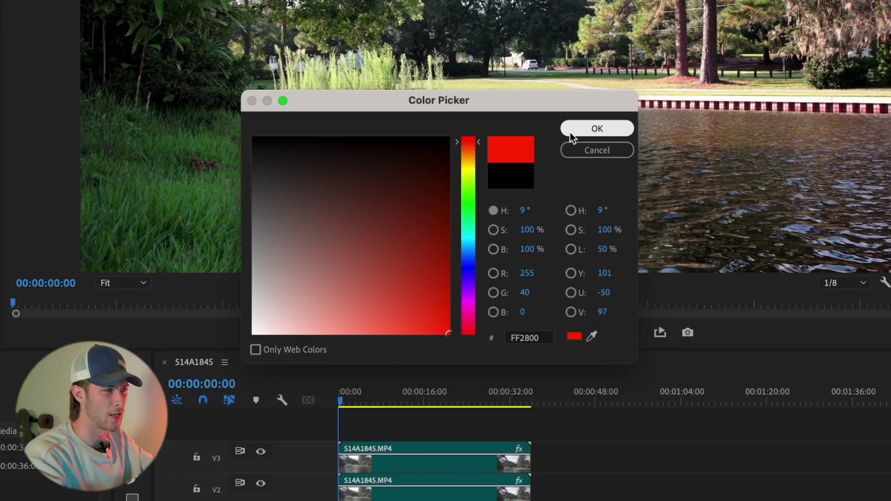
pyautogui.click(570, 132)
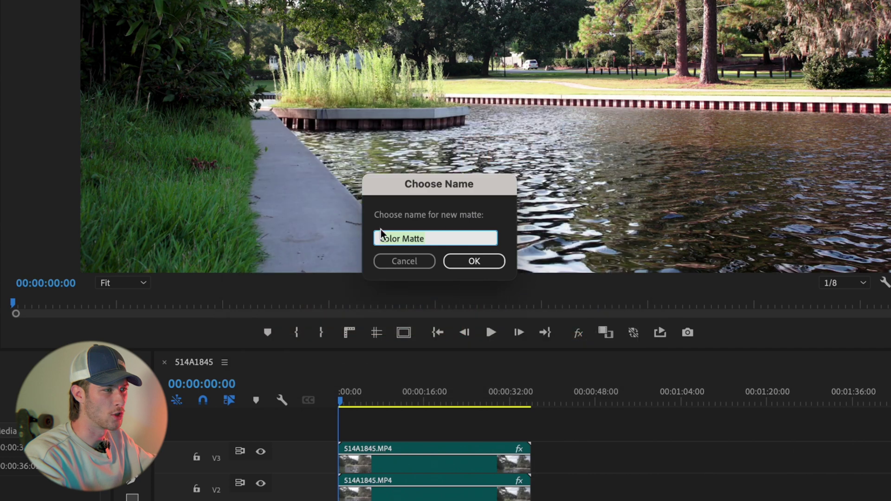
pyautogui.write('halation color')
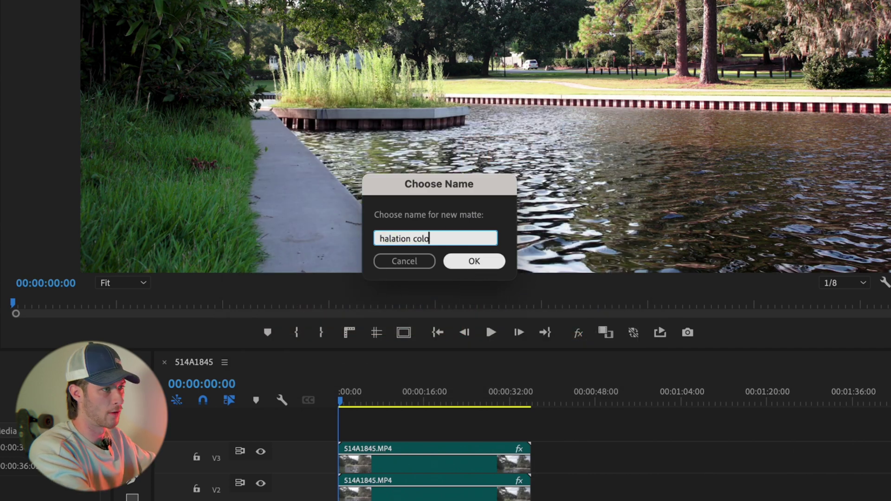
pyautogui.click(470, 262)
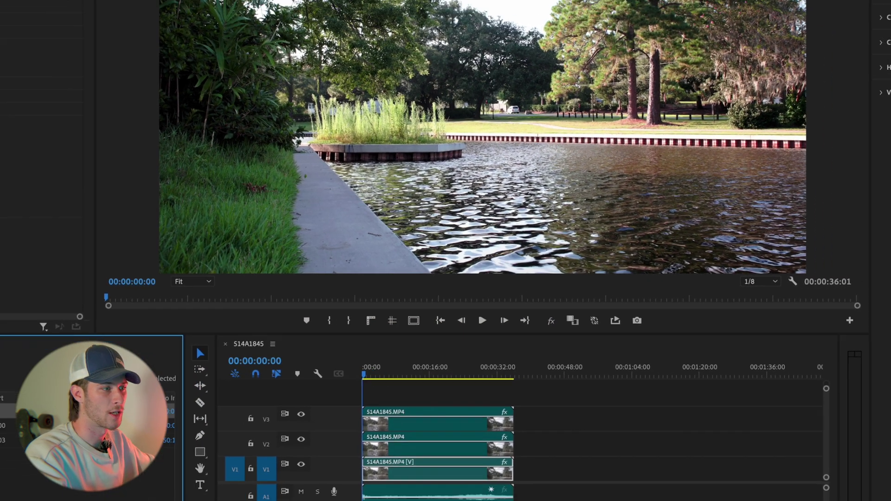
pyautogui.moveTo(0, 447); pyautogui.dragTo(399, 426)
pyautogui.moveTo(426, 360)
pyautogui.mouseDown()
pyautogui.moveTo(400, 360)
pyautogui.moveTo(492, 360)
pyautogui.moveTo(436, 361)
pyautogui.mouseUp()
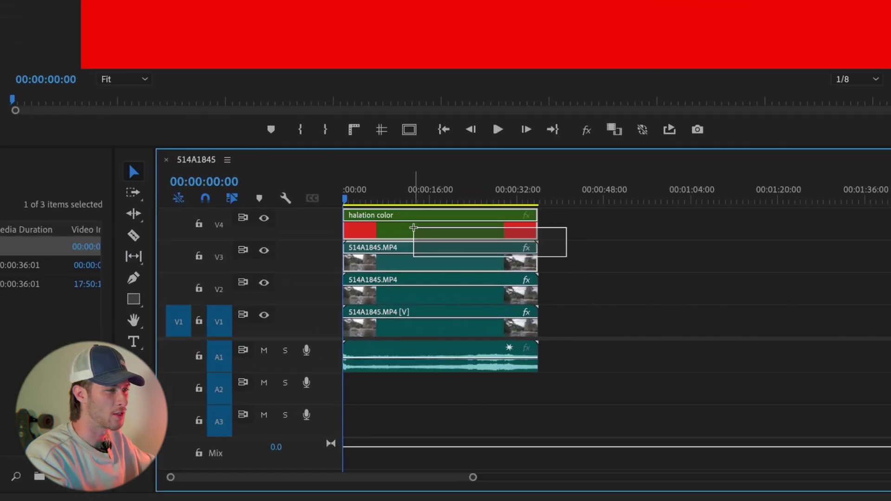
# - Nest the matte and clip into Nested Sequence 01 and open it for editing
pyautogui.moveTo(413, 227); pyautogui.dragTo(414, 228)
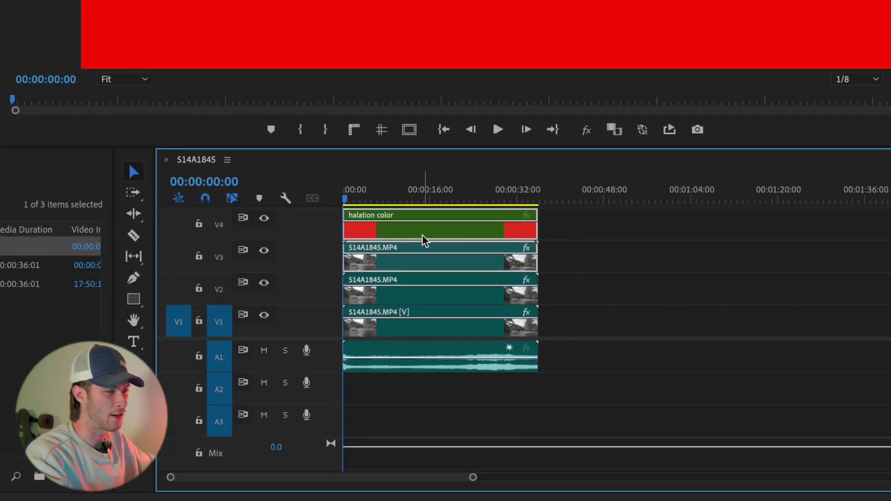
pyautogui.rightClick(421, 238)
pyautogui.click(460, 135)
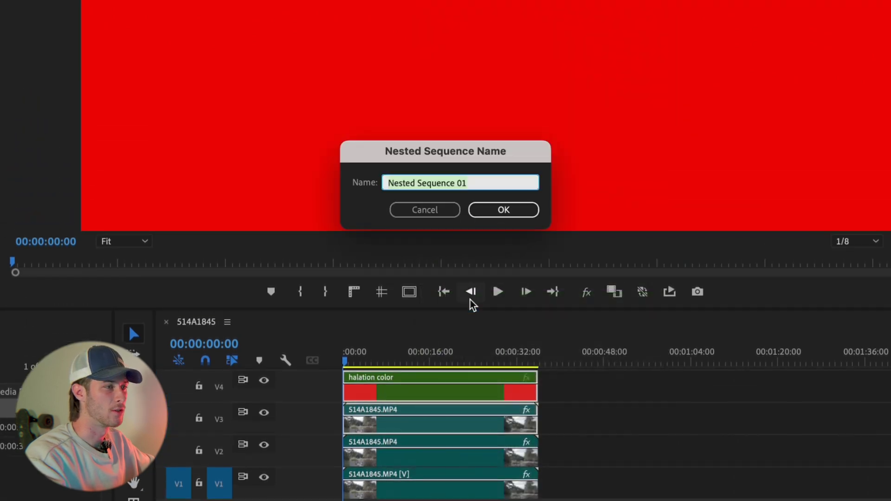
pyautogui.press('Return')
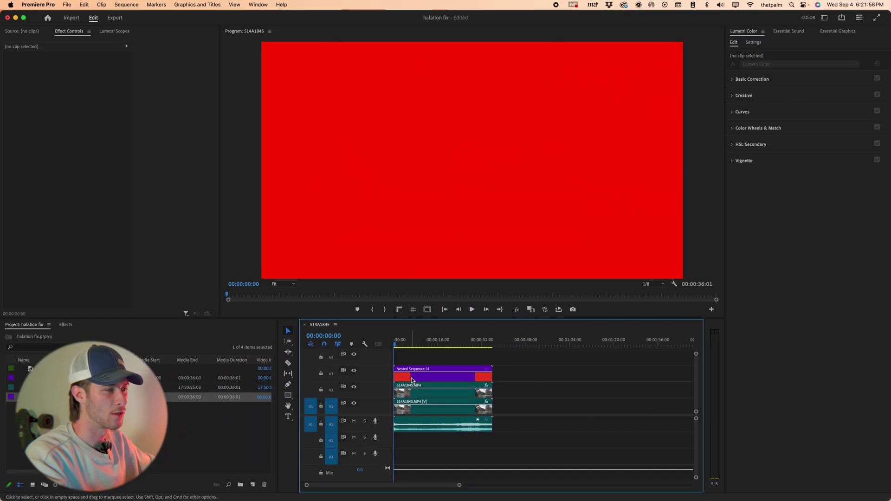
pyautogui.doubleClick(412, 380)
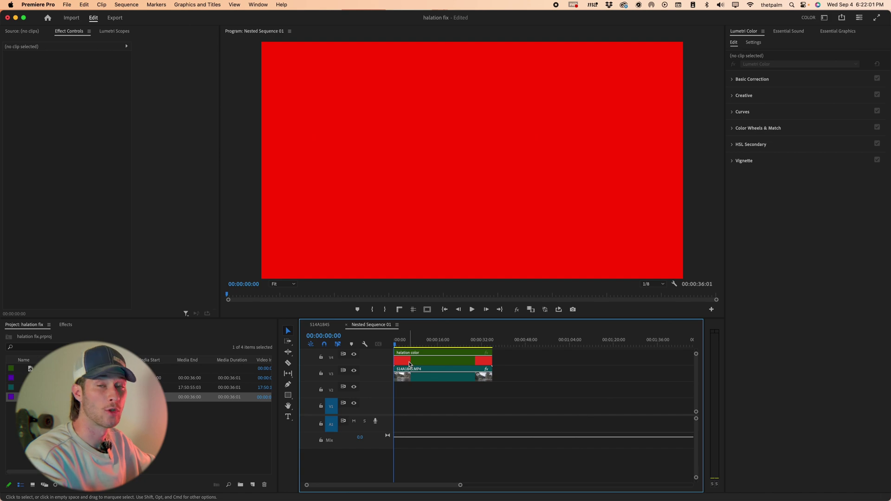
# - Duplicate the halation color clip down to V2 and apply Track Matte Key to it
pyautogui.moveTo(409, 366); pyautogui.dragTo(397, 392)
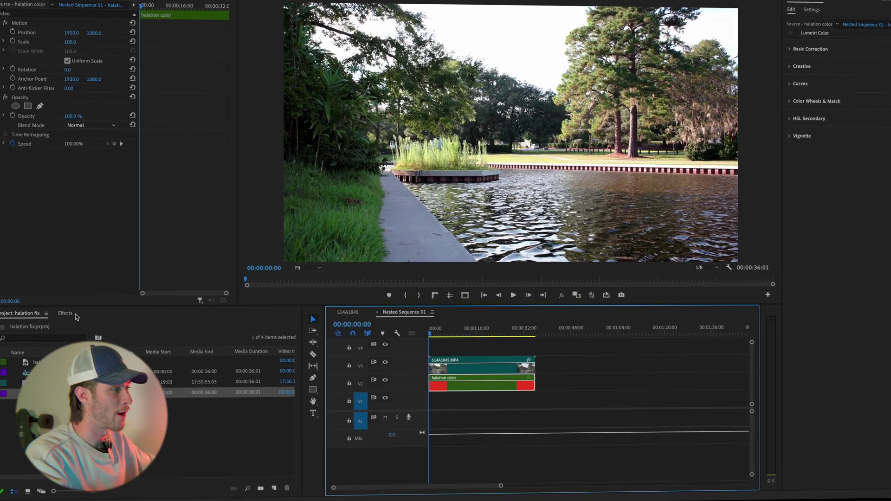
pyautogui.click(66, 325)
pyautogui.doubleClick(24, 259)
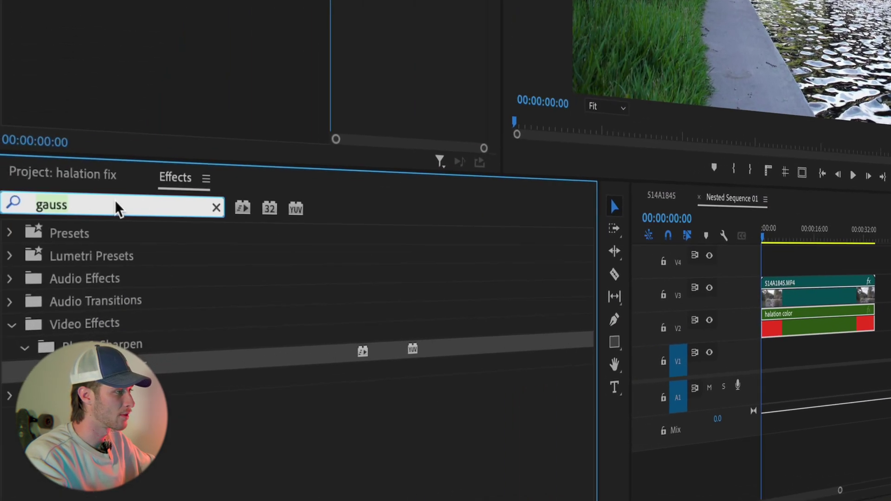
pyautogui.write('track')
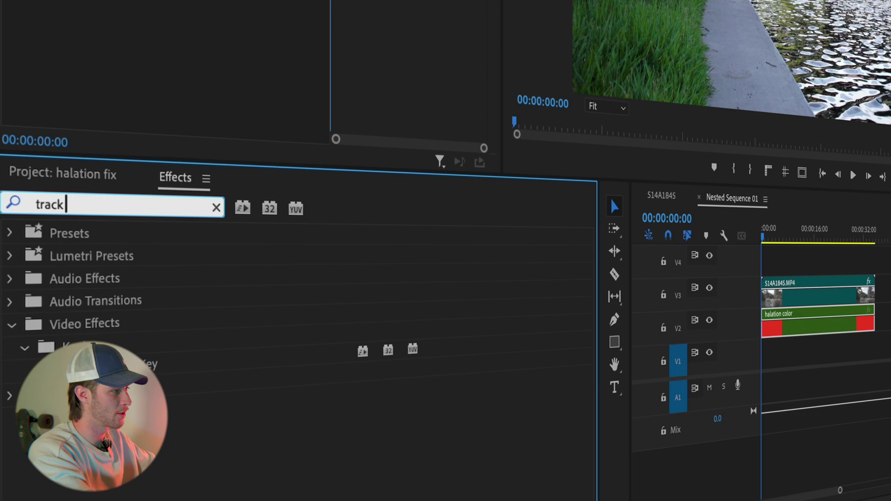
pyautogui.moveTo(139, 364); pyautogui.dragTo(805, 326)
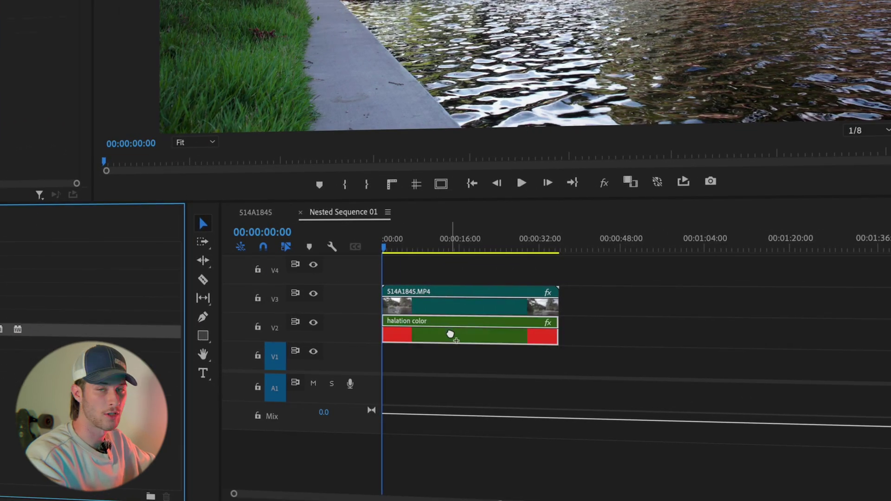
pyautogui.moveTo(450, 335); pyautogui.dragTo(450, 334)
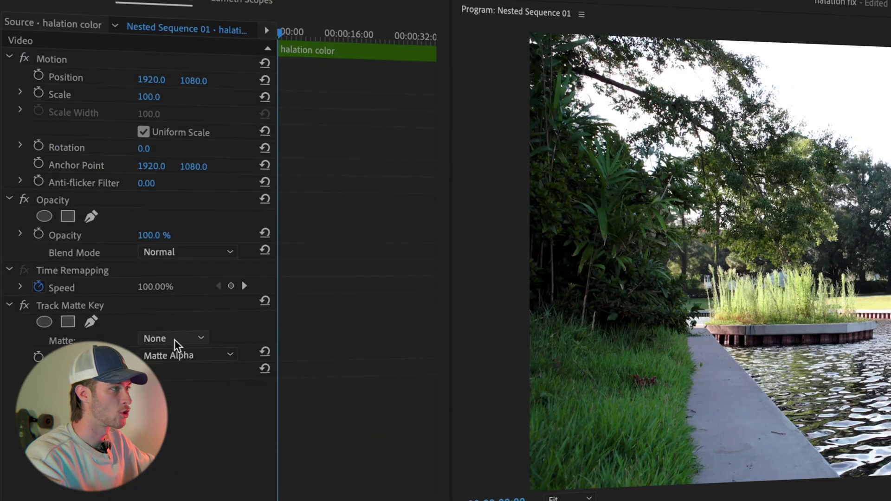
# - Set the Track Matte Key's Matte to Video 3 and Composite Using to Matte Luma
pyautogui.click(175, 339)
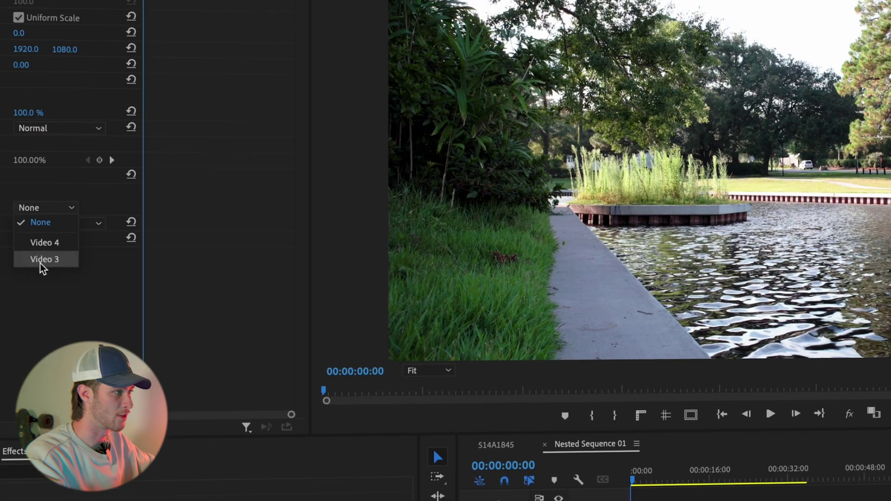
pyautogui.click(40, 263)
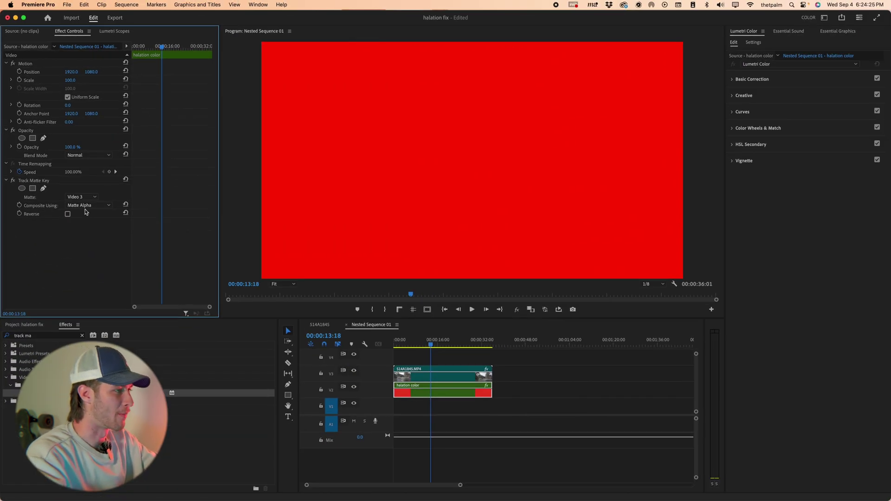
pyautogui.click(86, 205)
pyautogui.click(87, 220)
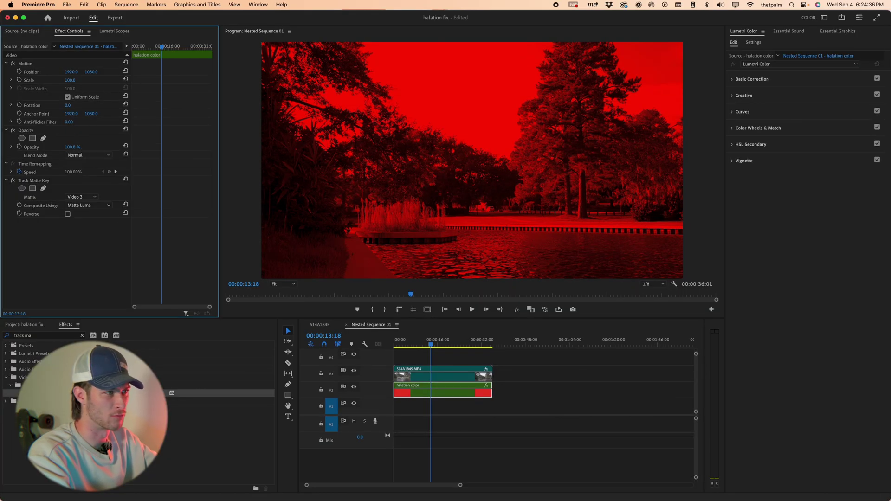
# - Drop the halation layer's opacity to about 72%, add Gaussian Blur at 50, and save
pyautogui.moveTo(72, 147)
pyautogui.mouseDown()
pyautogui.moveTo(47, 146)
pyautogui.moveTo(74, 146)
pyautogui.moveTo(60, 147)
pyautogui.mouseUp()
pyautogui.press('BackSpace')
pyautogui.press('BackSpace')
pyautogui.press('BackSpace')
pyautogui.press('BackSpace')
pyautogui.press('BackSpace')
pyautogui.press('BackSpace')
pyautogui.press('BackSpace')
pyautogui.press('BackSpace')
pyautogui.write('gauss')
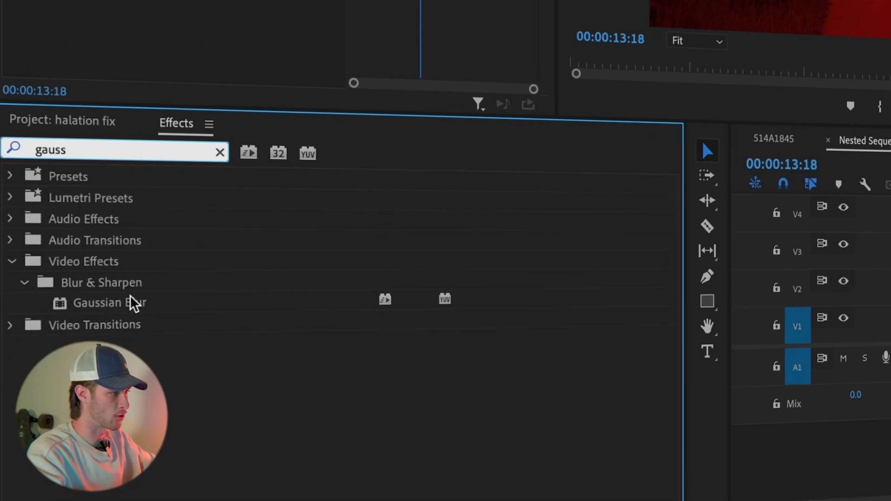
pyautogui.moveTo(134, 304); pyautogui.dragTo(210, 91)
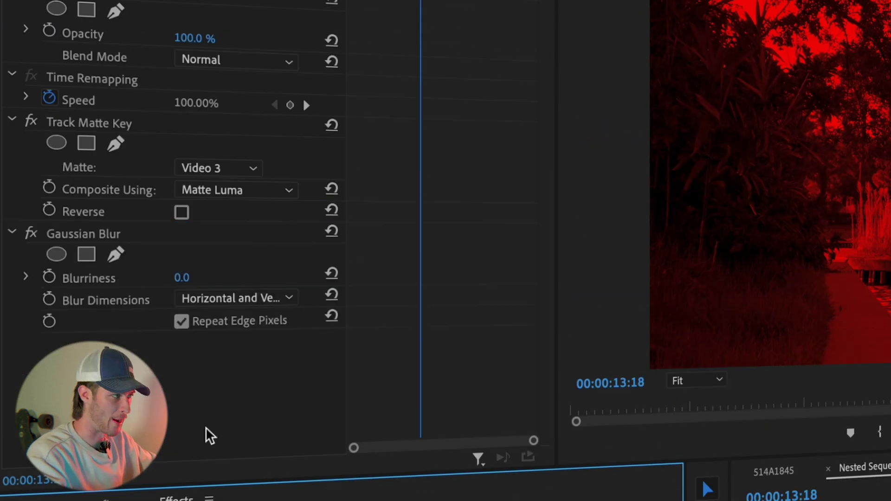
pyautogui.moveTo(181, 278)
pyautogui.mouseDown()
pyautogui.moveTo(223, 278)
pyautogui.moveTo(177, 277)
pyautogui.mouseUp()
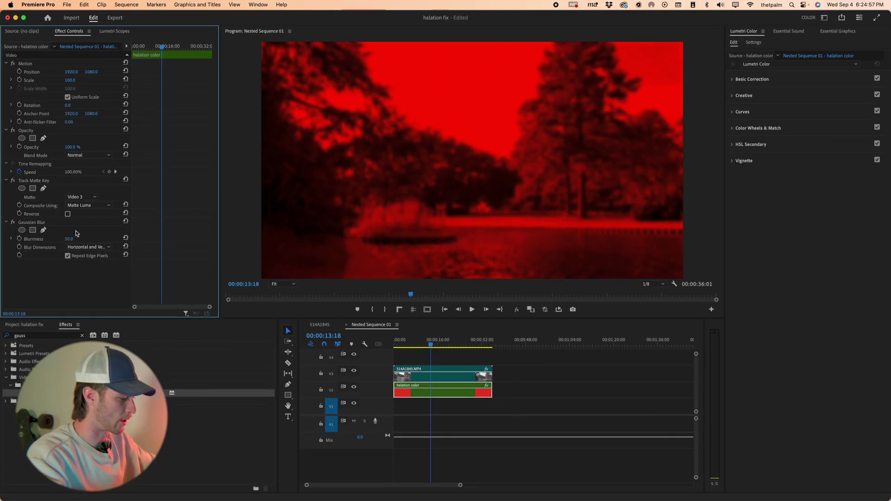
pyautogui.press('super+s')
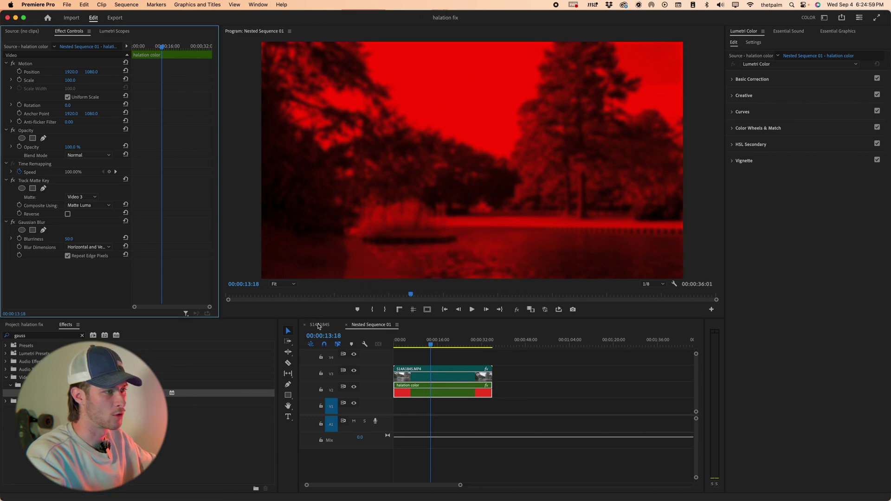
# - In the main sequence, set the nested halation layer's blend mode to Overlay
pyautogui.click(318, 325)
pyautogui.moveTo(400, 344); pyautogui.dragTo(409, 344)
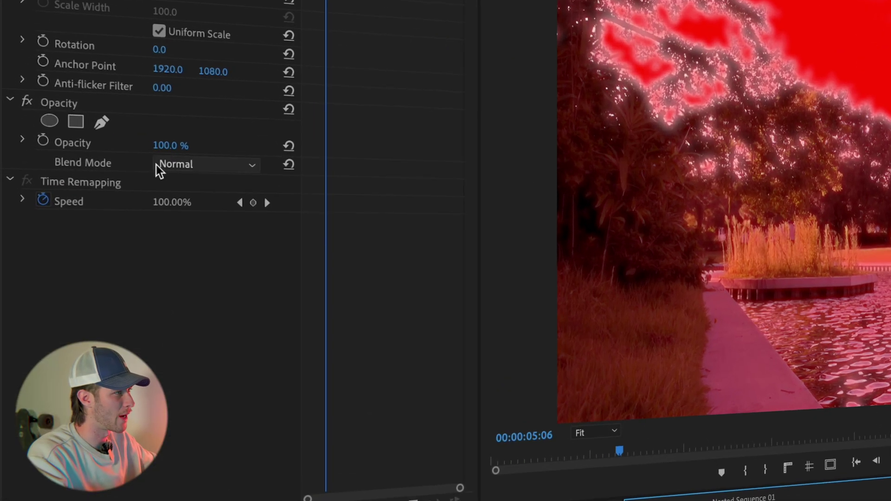
pyautogui.click(121, 163)
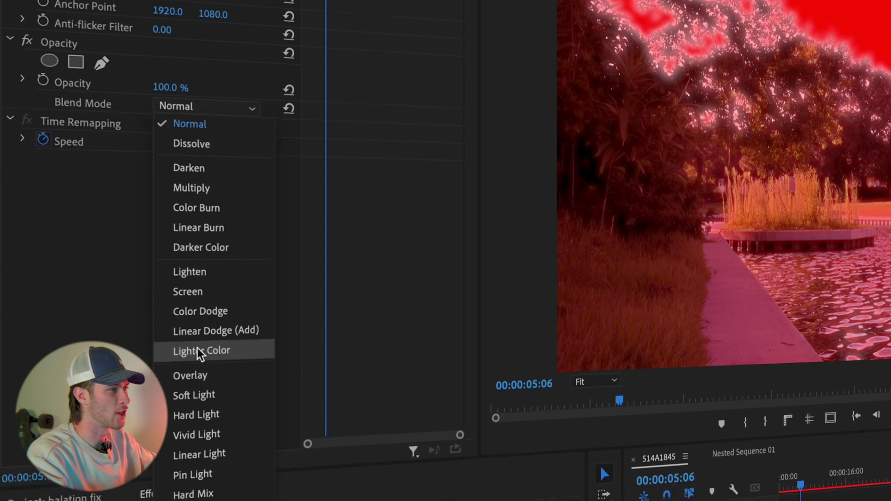
pyautogui.click(190, 433)
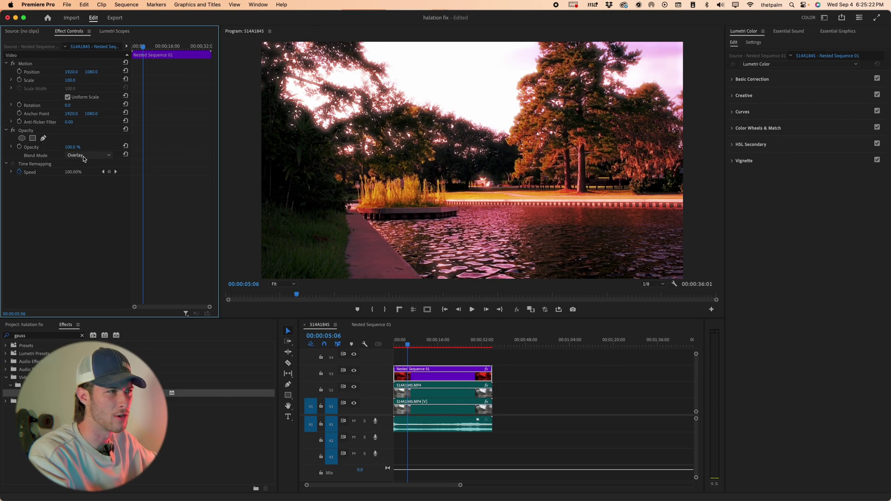
# - Compare Screen and Lighten blending, return to Overlay, and set opacity to 60%
pyautogui.click(84, 156)
pyautogui.click(86, 233)
pyautogui.click(89, 156)
pyautogui.click(85, 228)
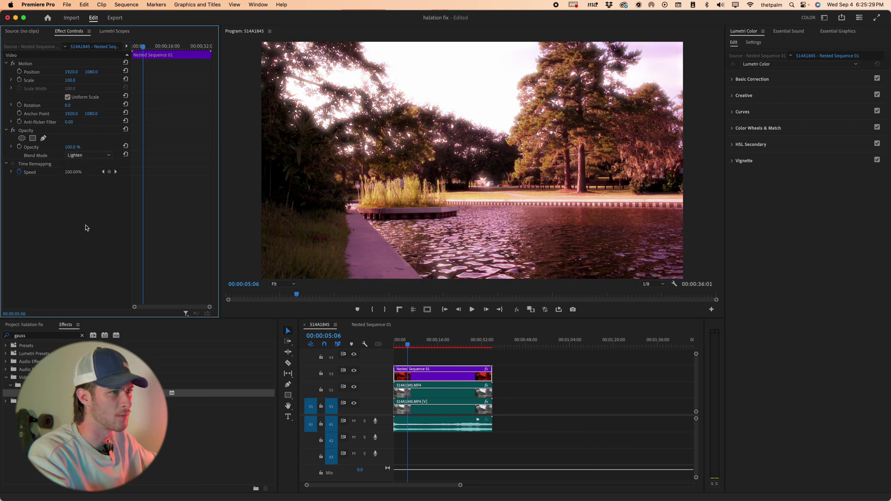
pyautogui.click(85, 156)
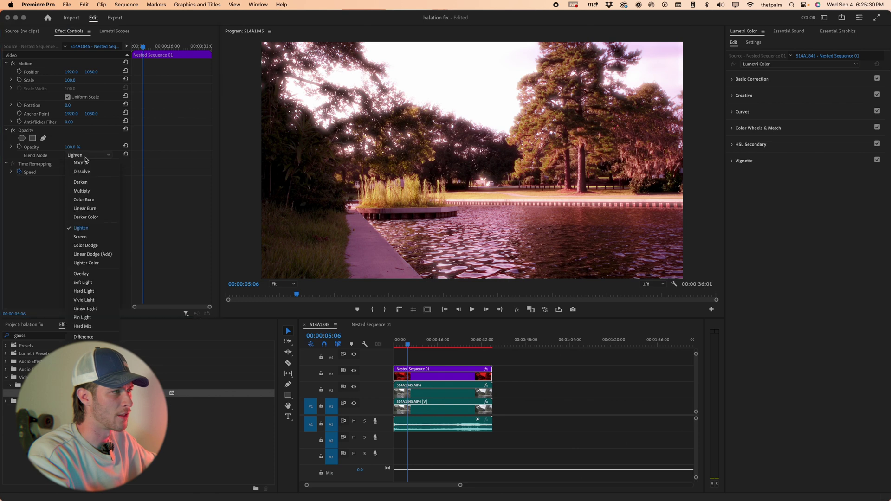
pyautogui.click(86, 274)
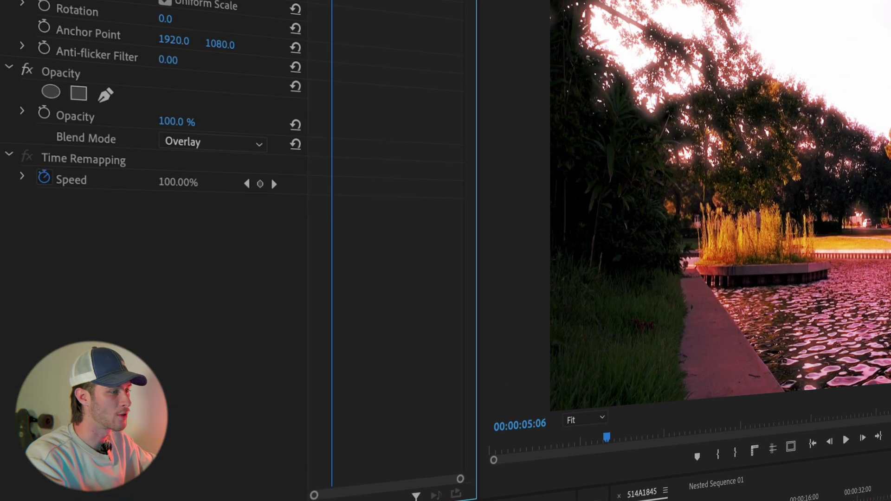
pyautogui.click(72, 146)
pyautogui.write('60')
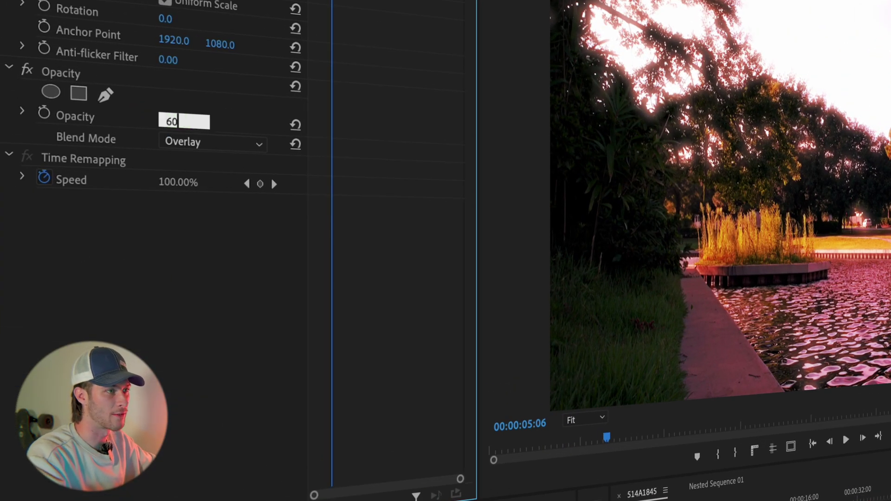
pyautogui.press('Return')
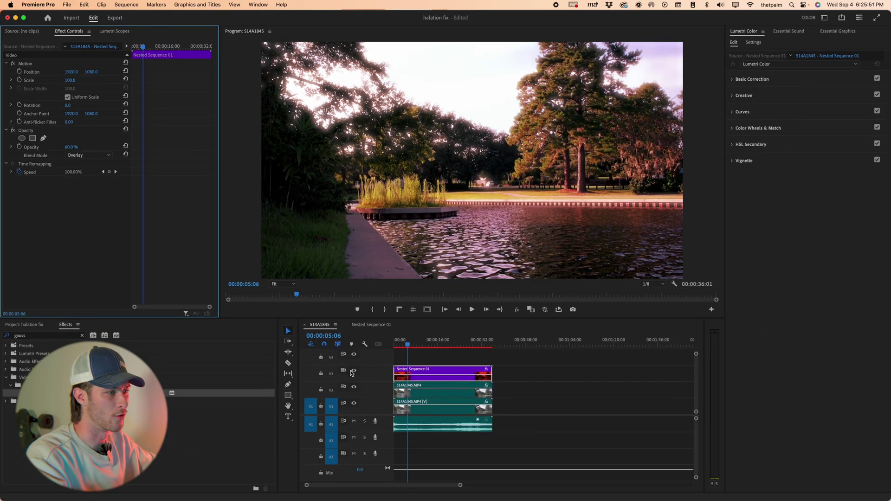
# - Set the V2 park clip's blurriness to 40 and toggle V3 to compare the glow
pyautogui.click(426, 394)
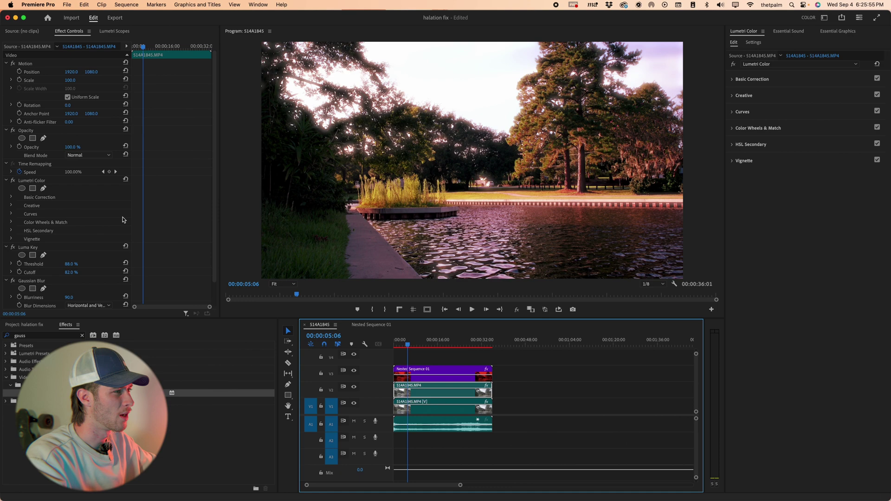
pyautogui.scroll(-2, 110, 221)
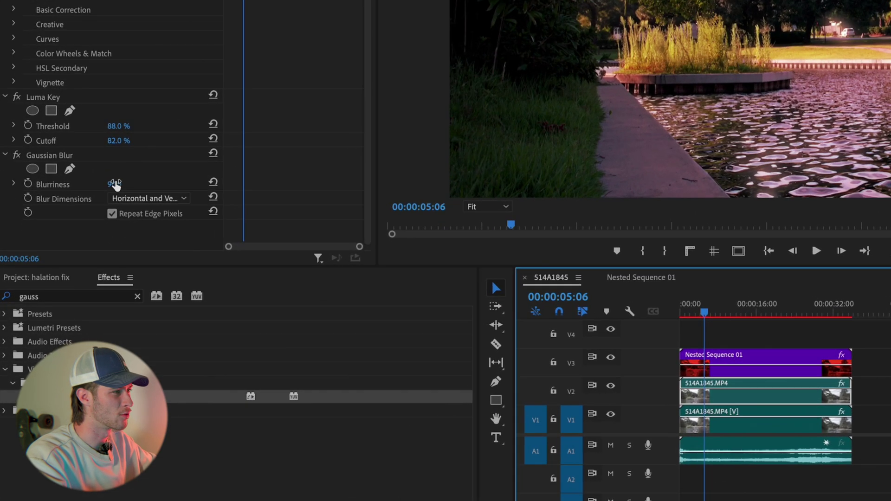
pyautogui.click(71, 270)
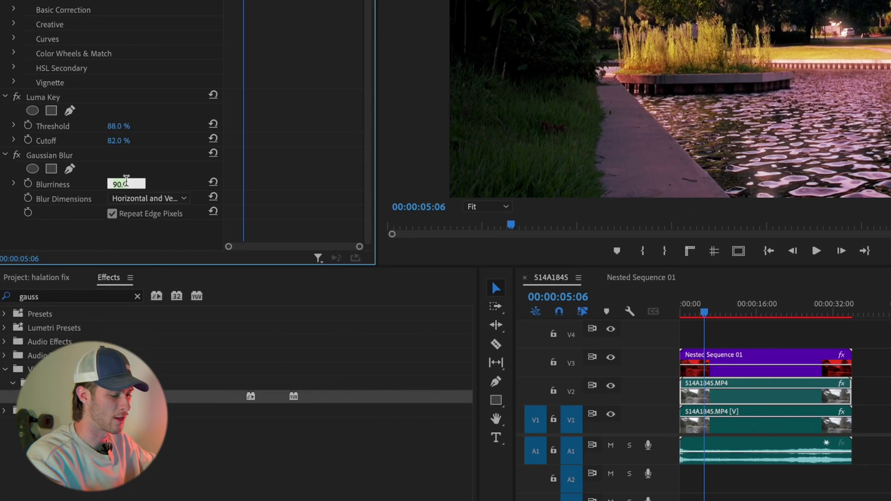
pyautogui.write('40')
pyautogui.press('Return')
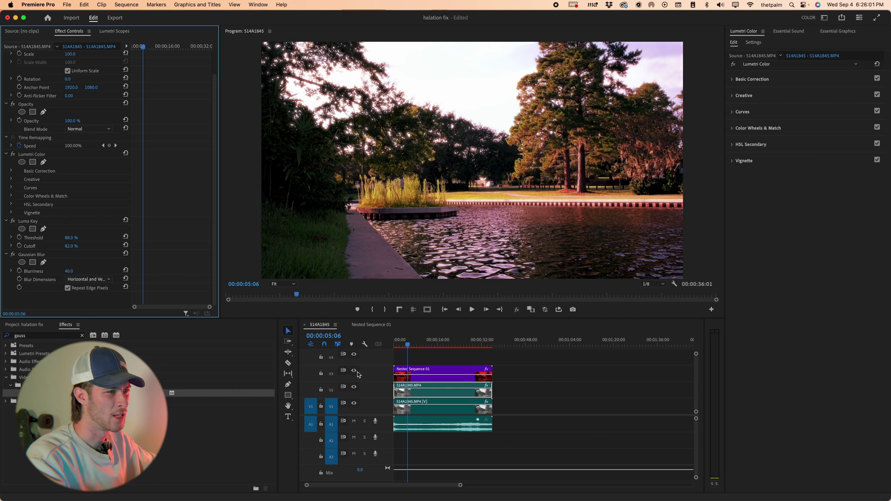
pyautogui.click(355, 371)
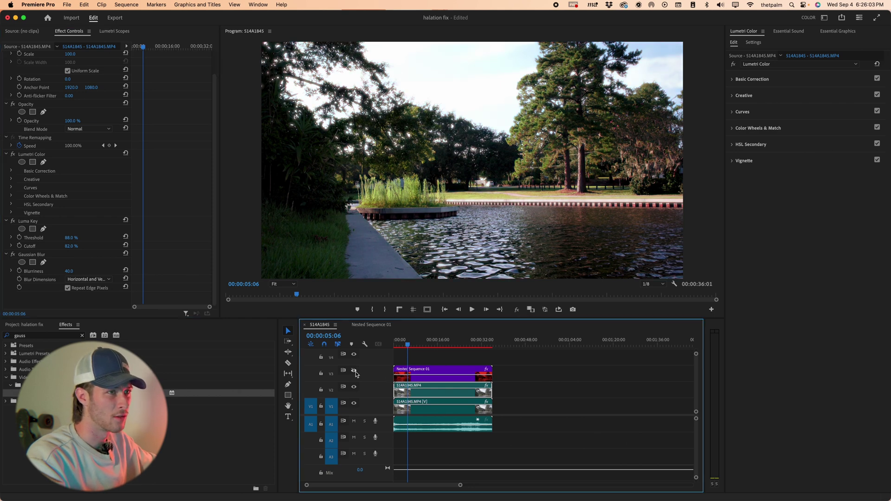
pyautogui.click(356, 372)
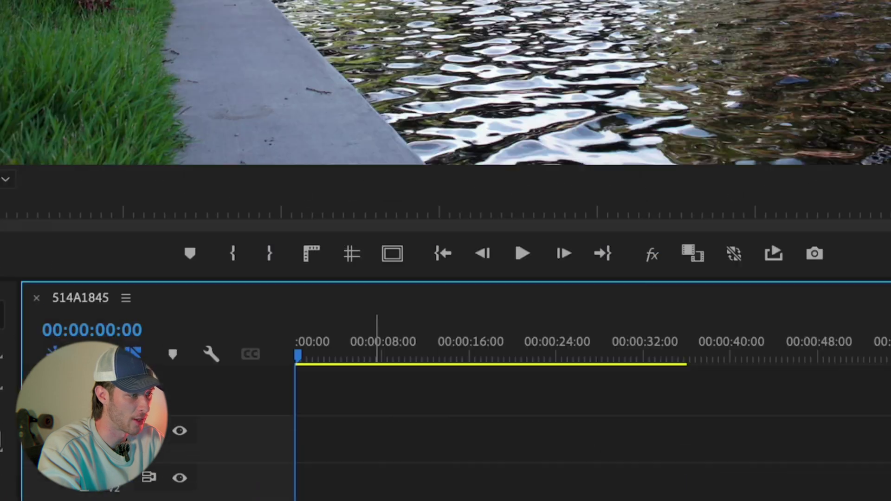
# - Replace the park clip with the linked After Effects comp halation fix Linked Comp 01
pyautogui.rightClick(421, 419)
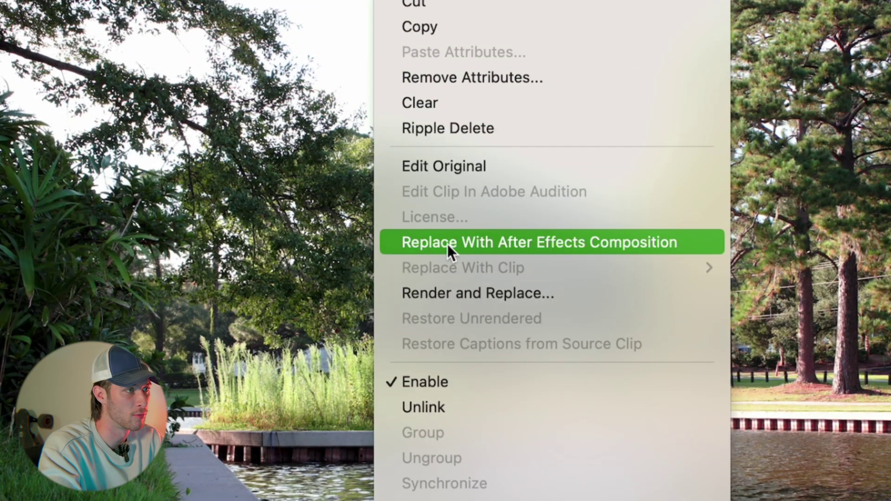
pyautogui.click(447, 244)
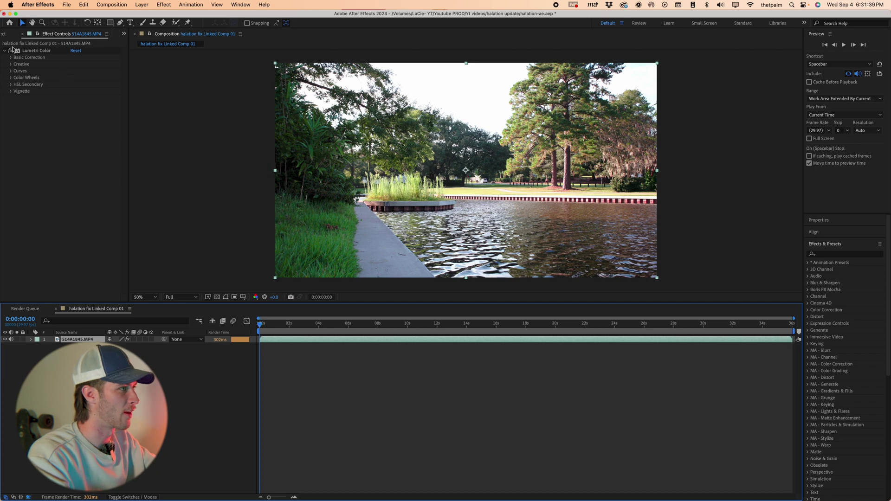
# - Duplicate the park layer and give the top copy Levels with Input Black 28527.4, Gamma 2.46
pyautogui.click(7, 36)
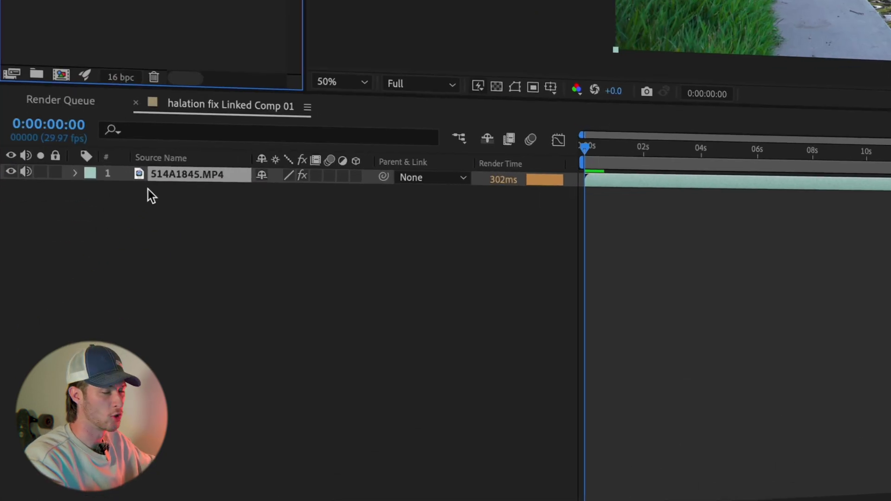
pyautogui.press('super+d')
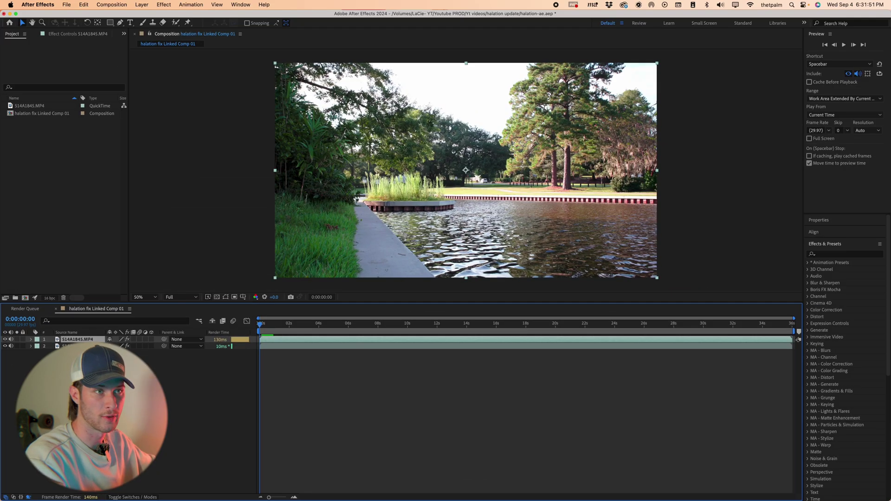
pyautogui.click(831, 254)
pyautogui.write('level')
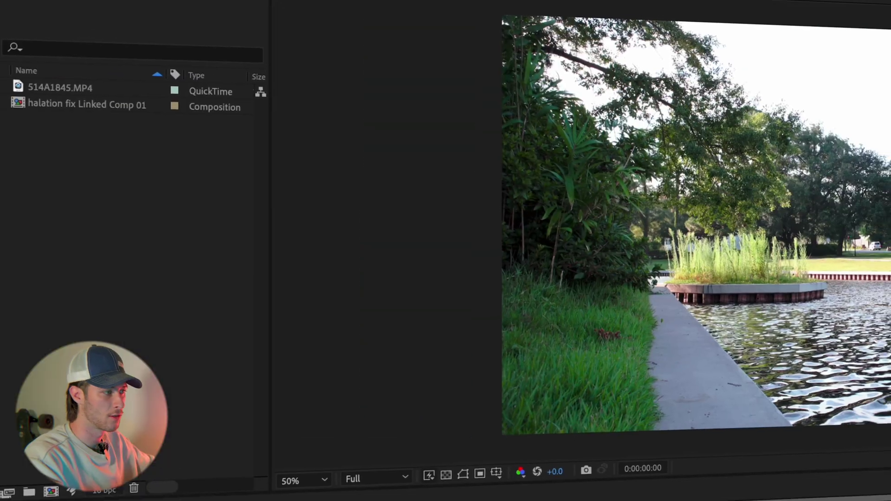
pyautogui.doubleClick(623, 303)
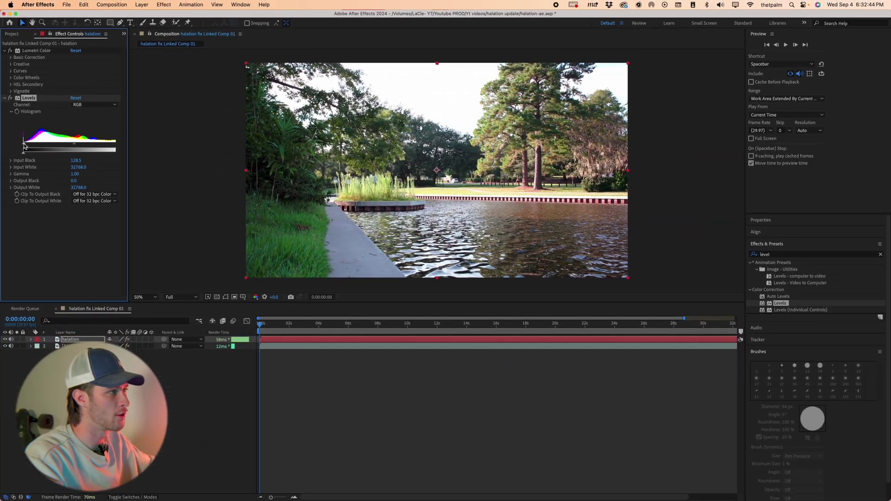
pyautogui.moveTo(34, 154); pyautogui.dragTo(102, 145)
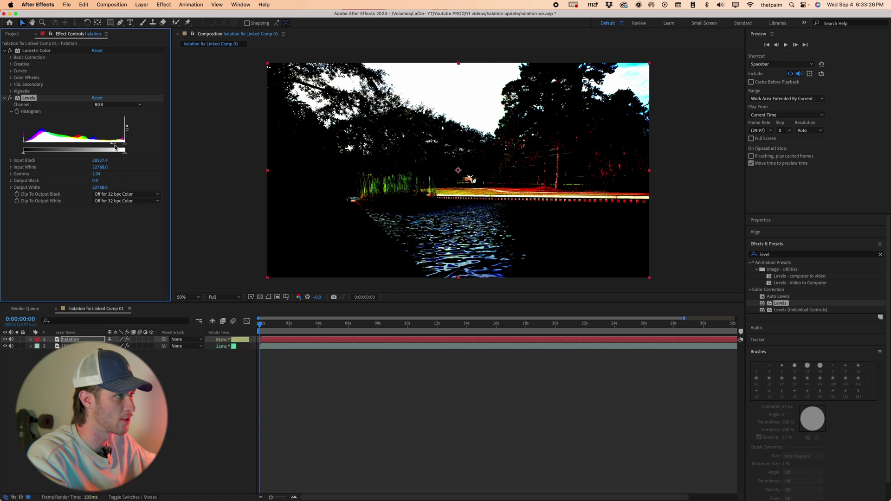
pyautogui.moveTo(115, 147); pyautogui.dragTo(114, 146)
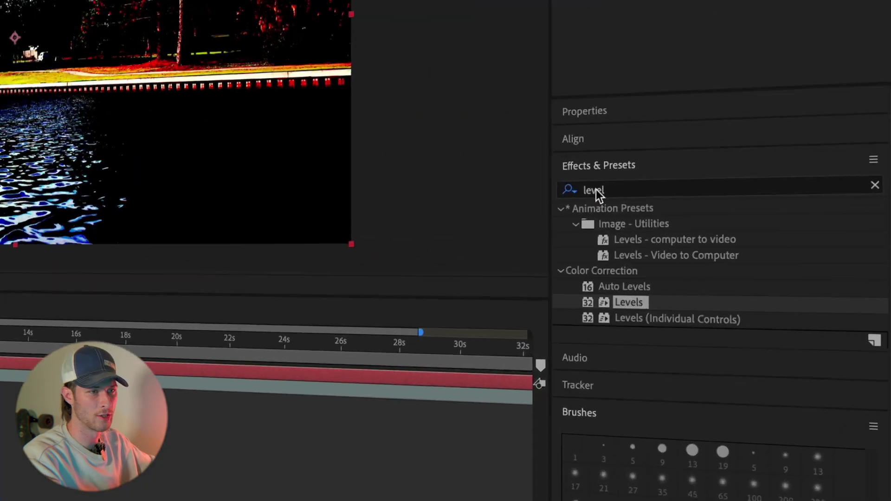
# - Add Curves to the top layer, pull the curve to black, then lift it until highlights show
pyautogui.doubleClick(765, 256)
pyautogui.write('curves')
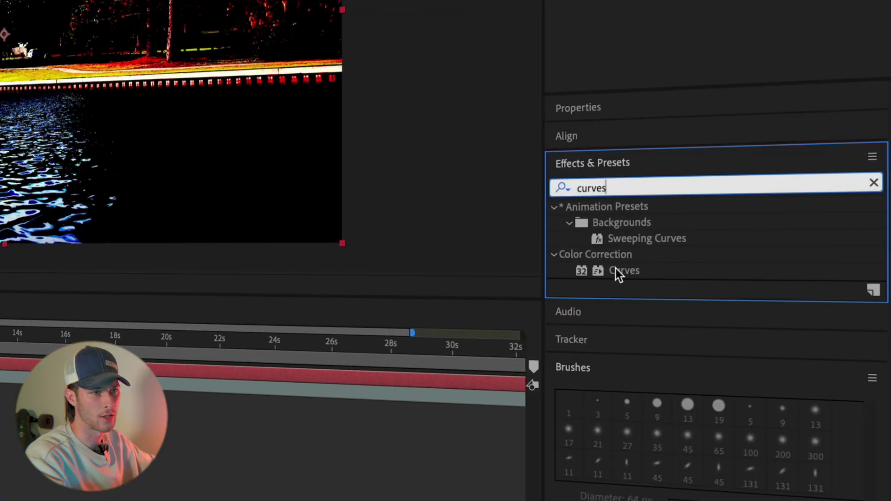
pyautogui.moveTo(618, 271); pyautogui.dragTo(195, 116)
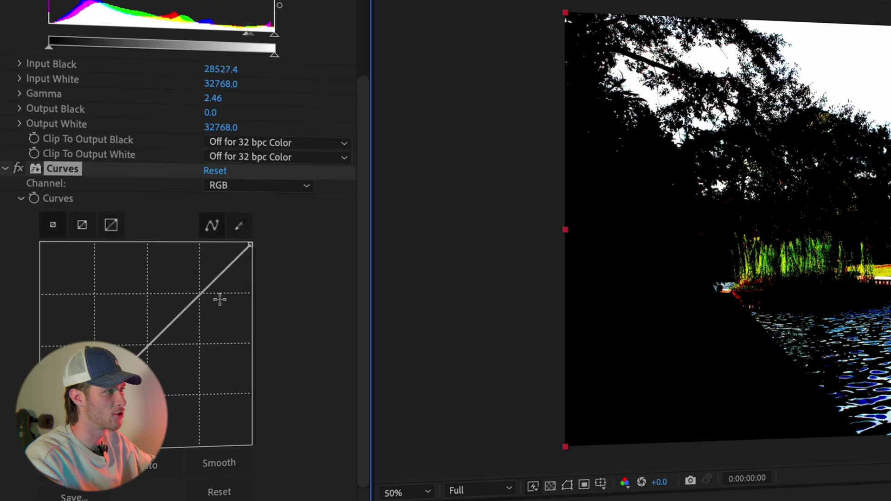
pyautogui.moveTo(251, 249); pyautogui.dragTo(427, 441)
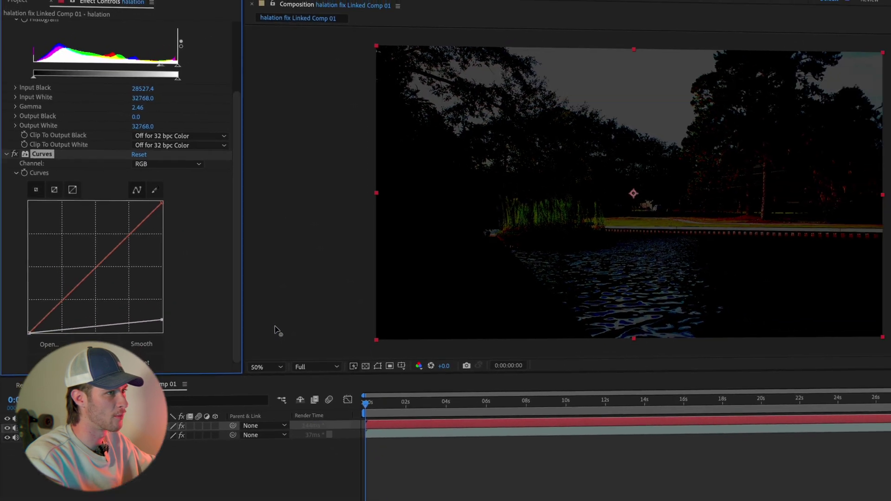
pyautogui.moveTo(277, 331); pyautogui.dragTo(279, 339)
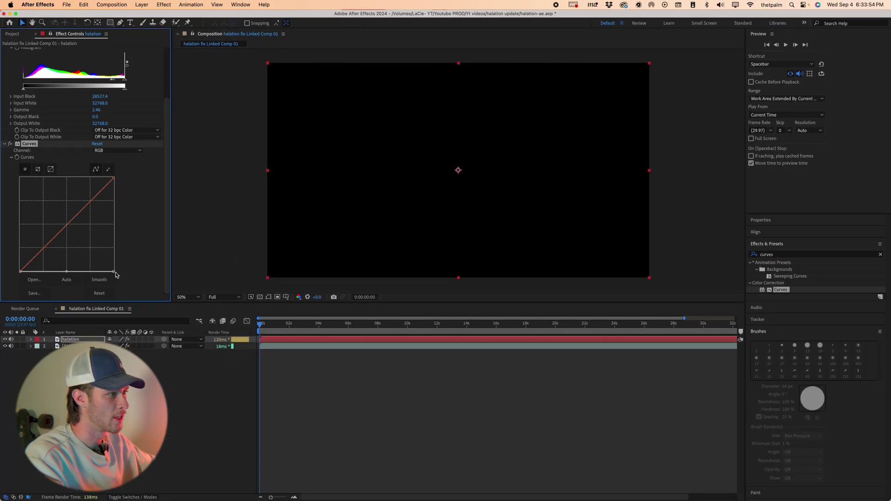
pyautogui.moveTo(128, 270); pyautogui.dragTo(138, 257)
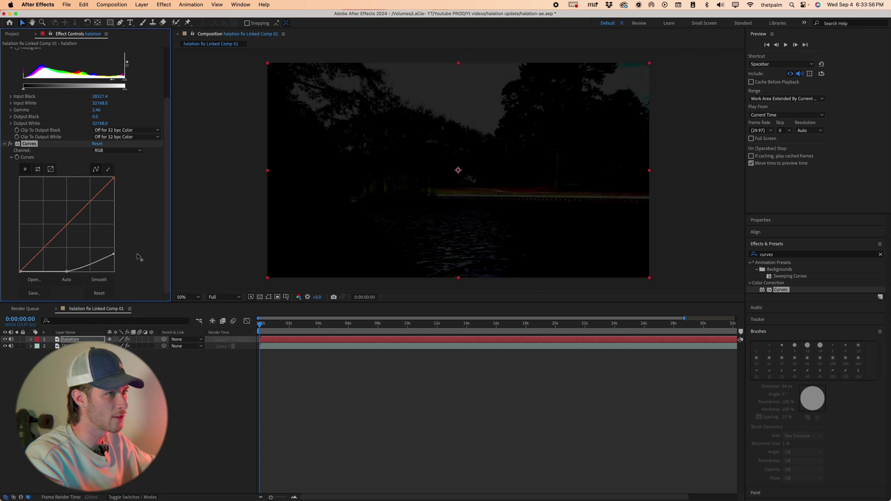
pyautogui.moveTo(141, 251); pyautogui.dragTo(170, 234)
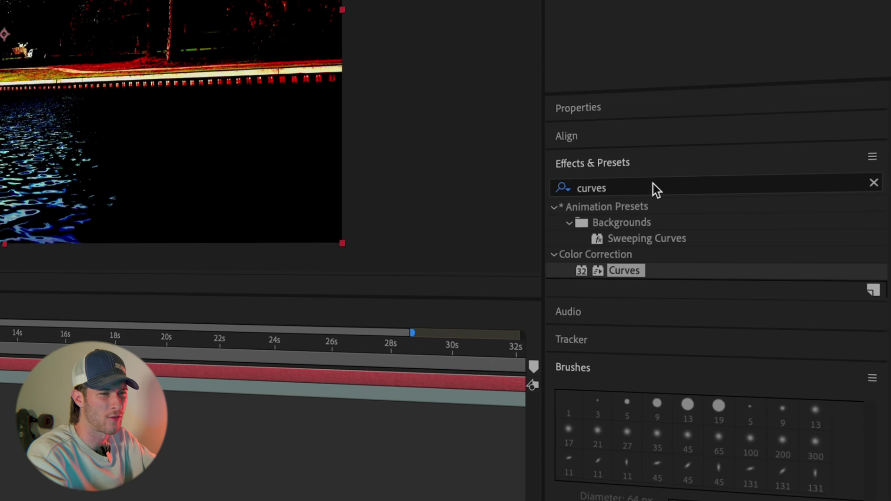
pyautogui.click(793, 252)
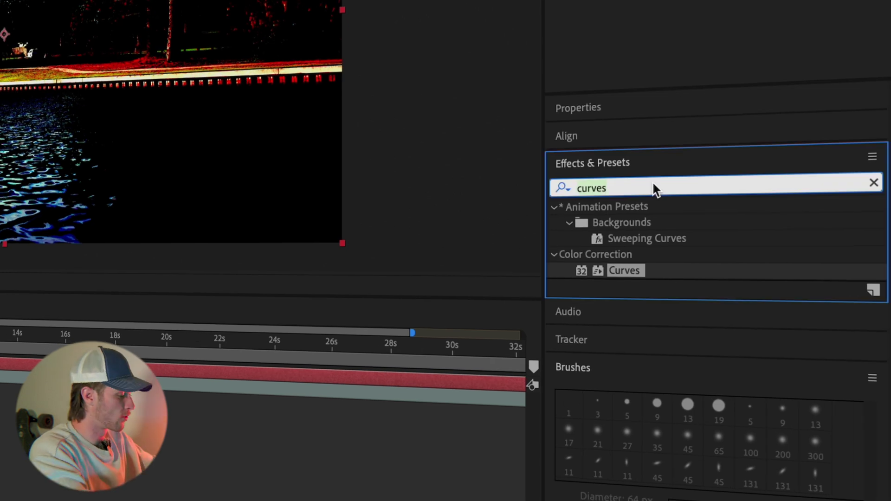
# - Apply Shift Channels to the halation layer with Take Blue From set to Full Off
pyautogui.write('shift')
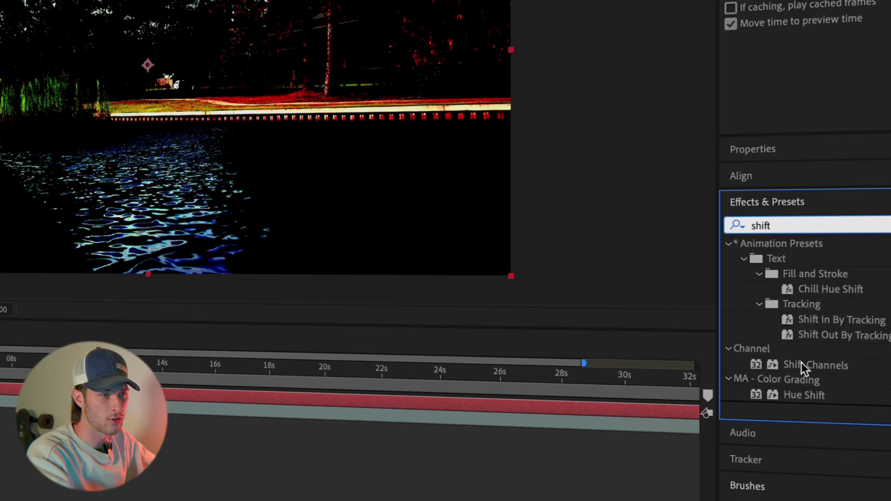
pyautogui.moveTo(590, 334); pyautogui.dragTo(32, 145)
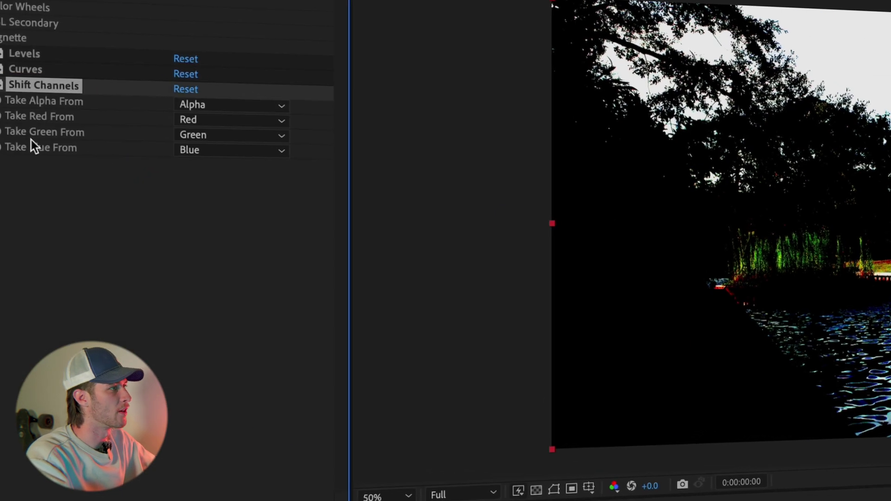
pyautogui.click(161, 140)
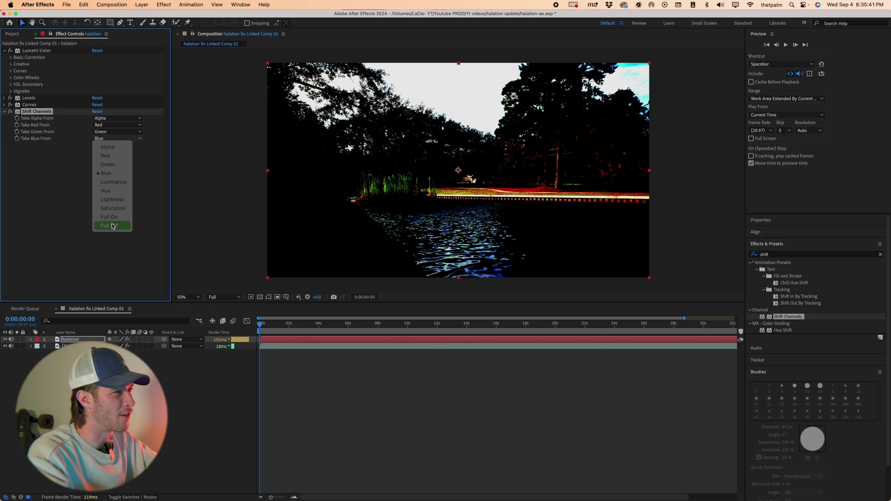
pyautogui.click(111, 190)
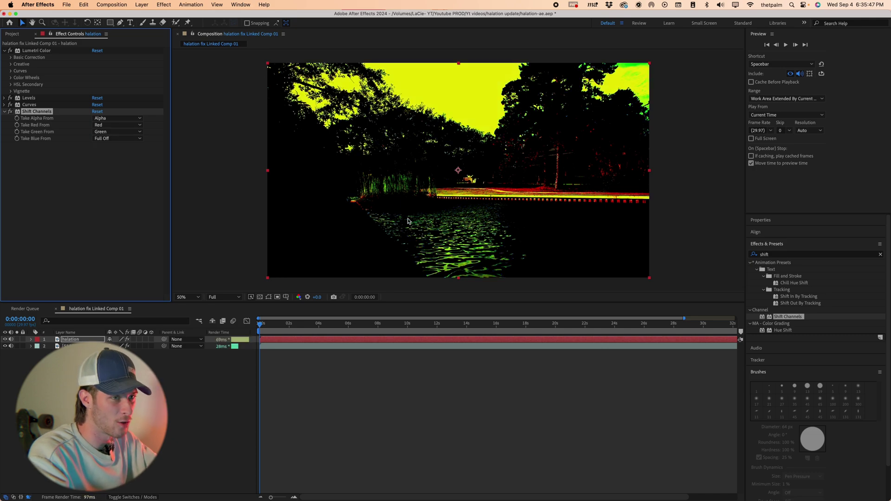
# - Add a Channel Blur effect to the halation layer
pyautogui.click(754, 256)
pyautogui.write('chan')
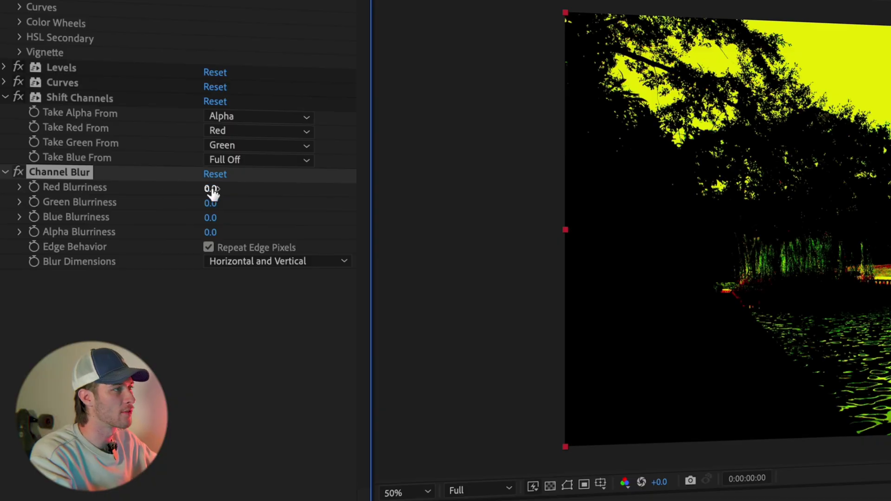
pyautogui.click(211, 189)
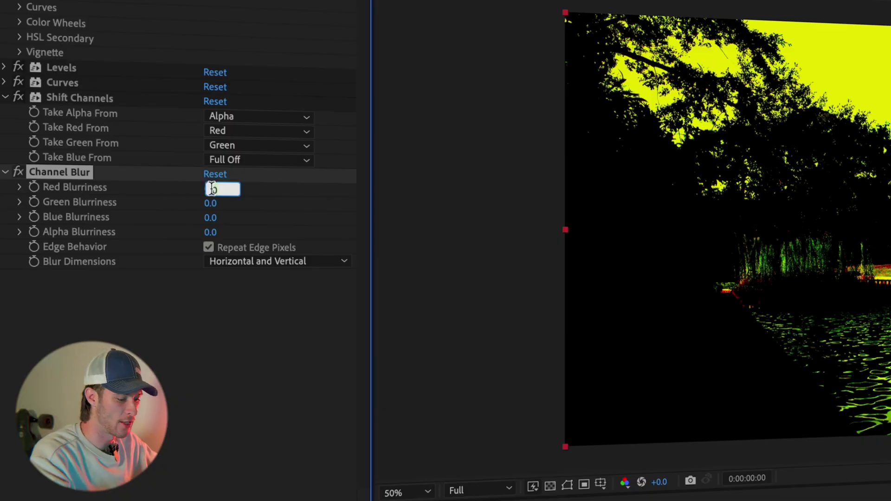
# - Set Channel Blur to Red Blurriness 6.5 and Green Blurriness 3.5
pyautogui.press('Return')
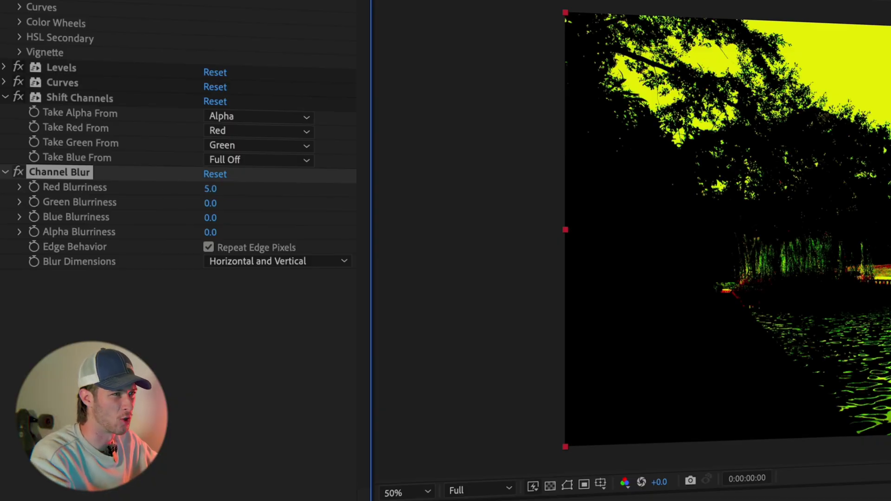
pyautogui.click(211, 204)
pyautogui.write('2')
pyautogui.press('Return')
pyautogui.click(214, 204)
pyautogui.write('3.5')
pyautogui.press('Return')
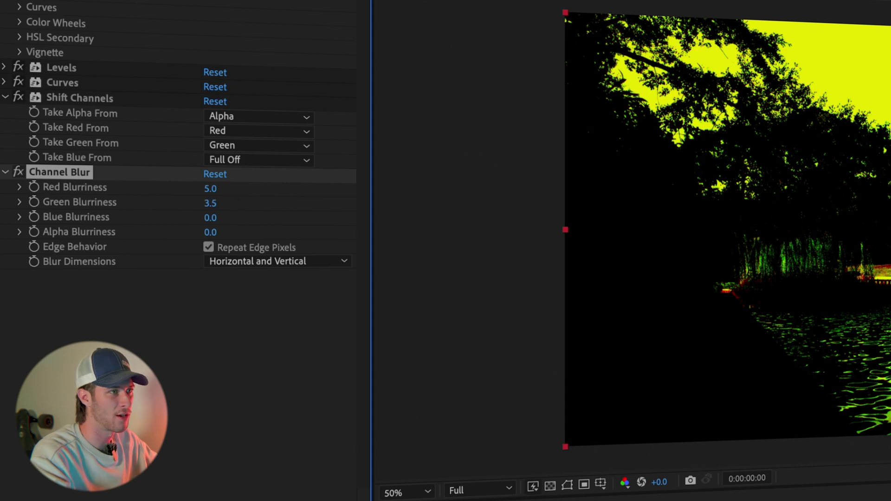
pyautogui.click(211, 189)
pyautogui.write('6.5')
pyautogui.press('Return')
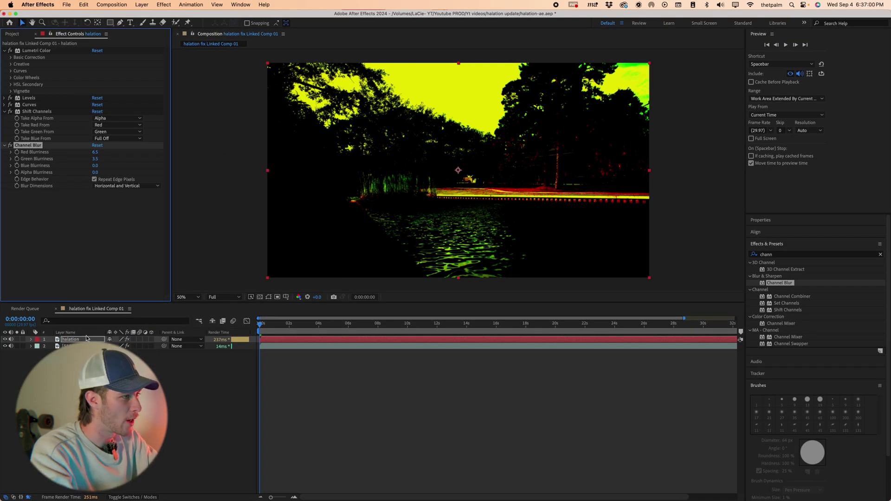
pyautogui.click(65, 341)
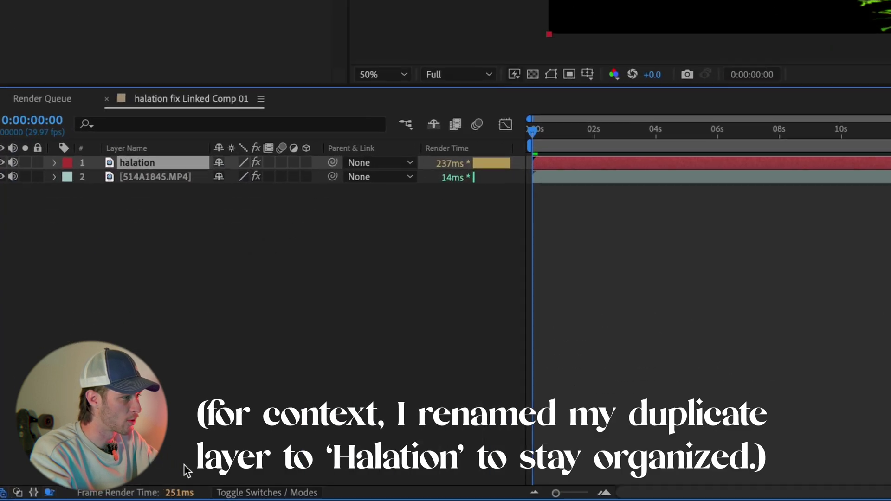
# - Set the halation layer's blend mode to Add
pyautogui.click(121, 495)
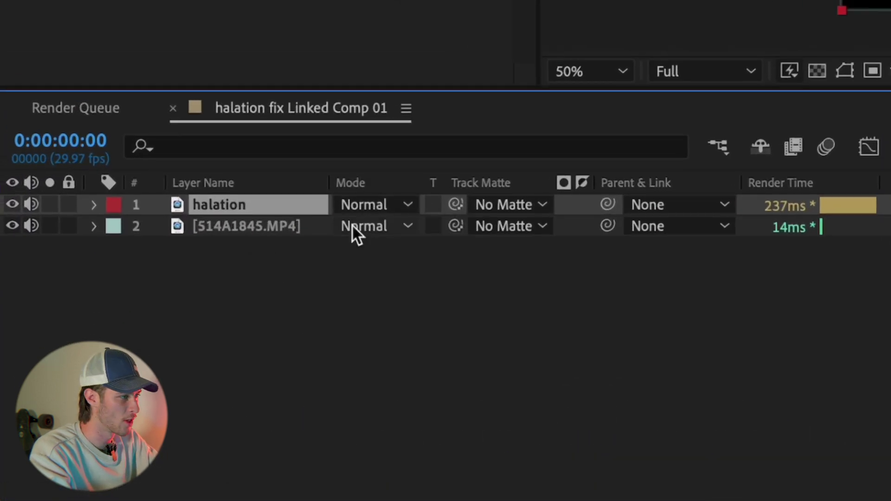
pyautogui.click(372, 207)
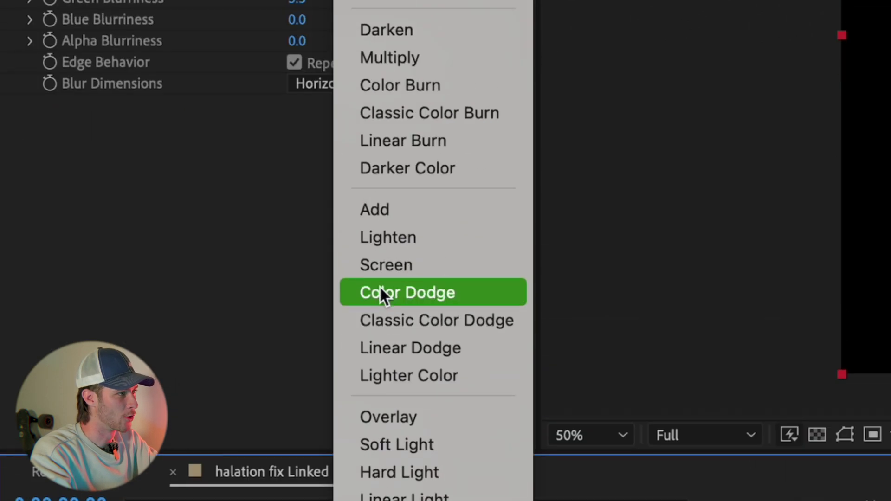
pyautogui.click(391, 227)
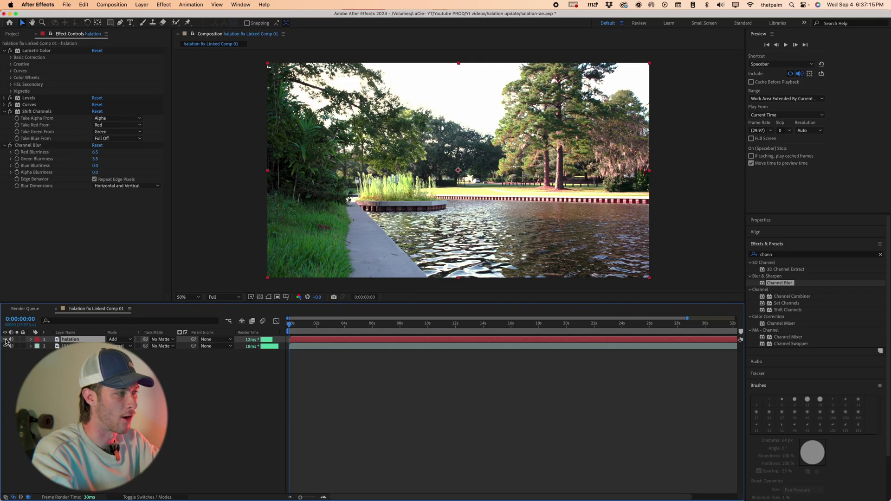
# - Toggle the halation layer's visibility to compare the image with and without the glow
pyautogui.click(5, 339)
pyautogui.click(5, 340)
pyautogui.click(5, 339)
pyautogui.click(5, 340)
pyautogui.click(5, 339)
pyautogui.click(5, 340)
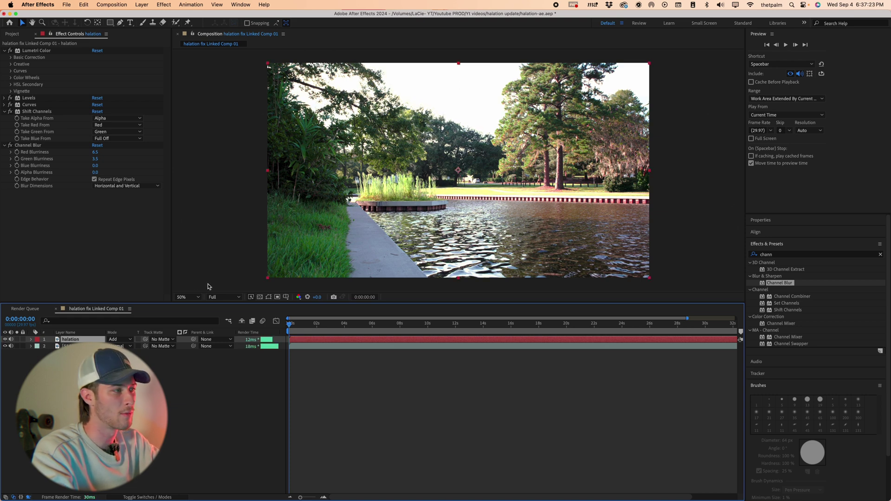
pyautogui.click(5, 339)
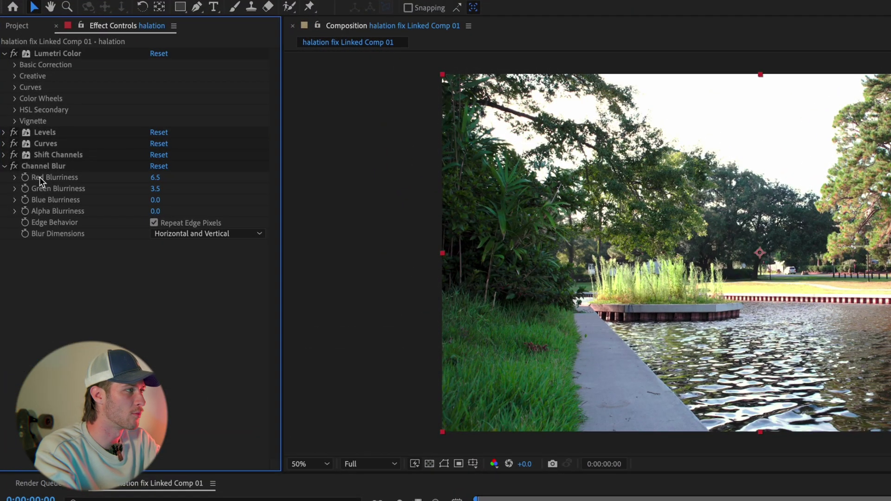
pyautogui.click(154, 178)
# - Raise Channel Blur's Red Blurriness to 30, then 60, and lower Green Blurriness to 2
pyautogui.write('30')
pyautogui.press('Return')
pyautogui.scroll(4, 647, 210)
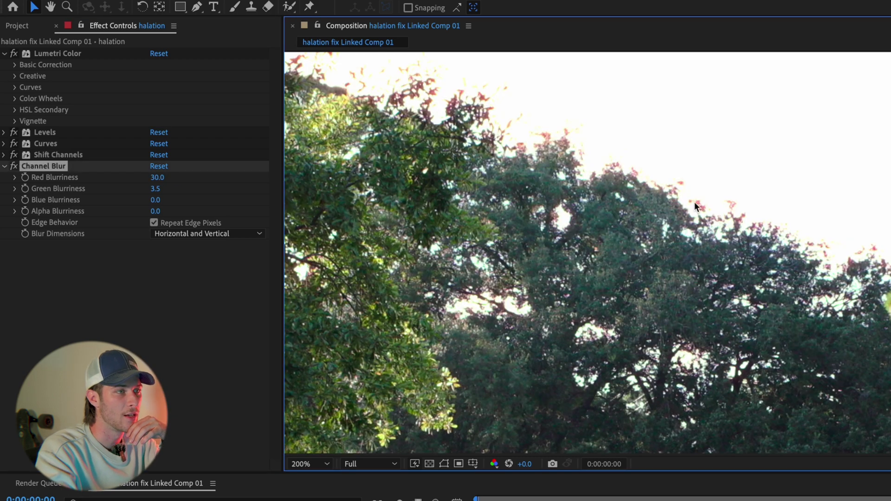
pyautogui.moveTo(841, 218); pyautogui.dragTo(490, 161)
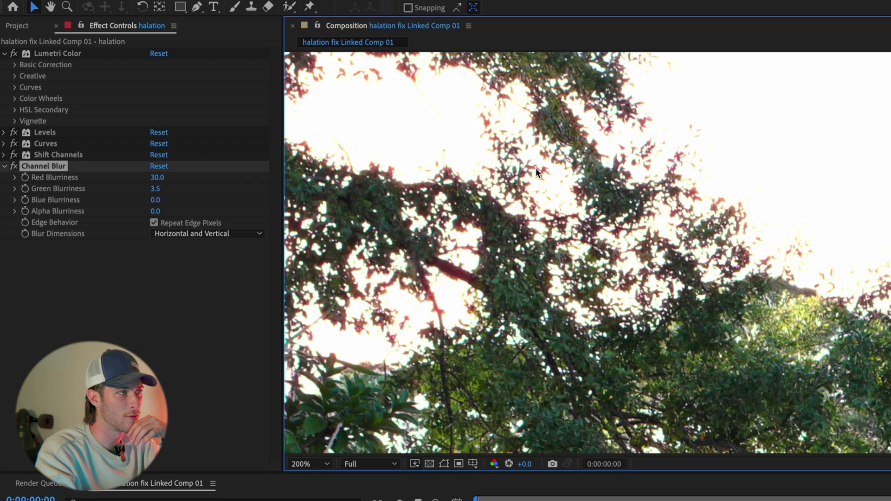
pyautogui.click(157, 179)
pyautogui.press('Return')
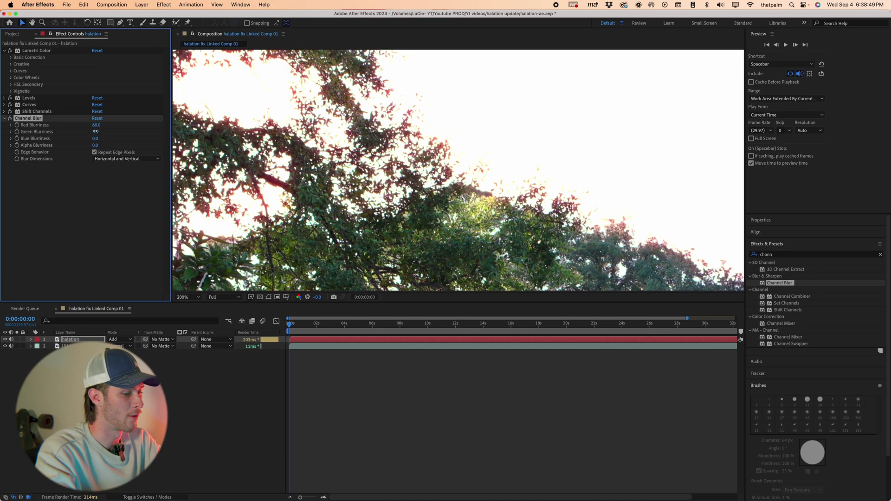
pyautogui.click(154, 189)
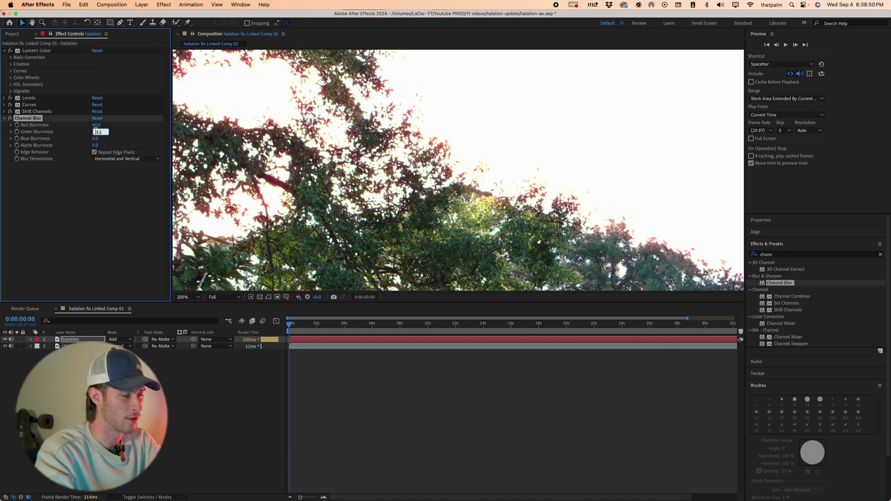
pyautogui.write('2')
pyautogui.press('Return')
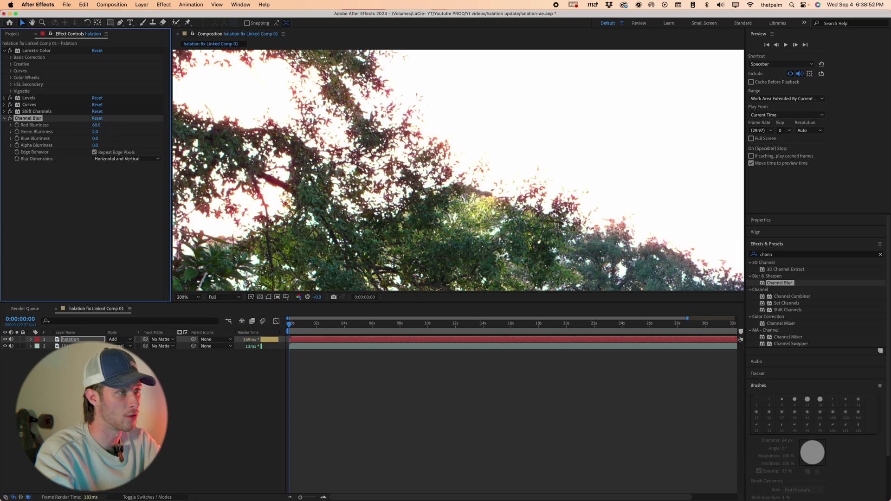
pyautogui.scroll(-4, 445, 131)
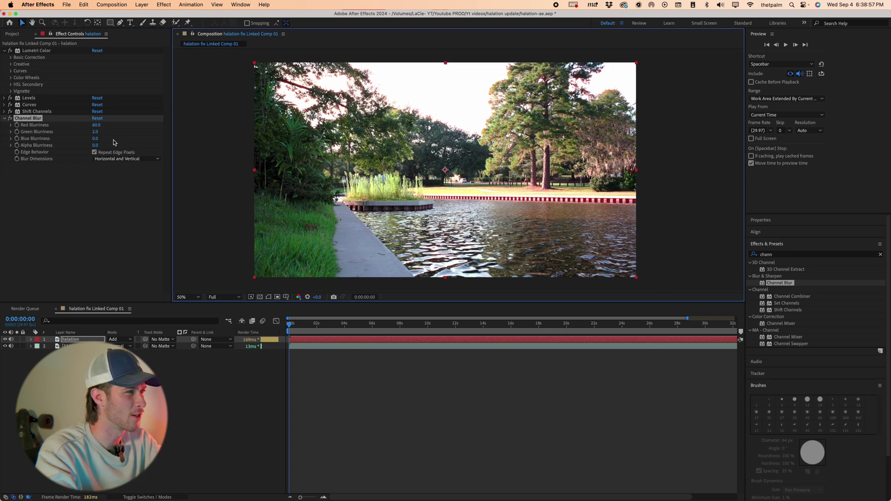
pyautogui.click(4, 119)
# - Add Gaussian Blur below Lumetri Color with Blurriness 15
pyautogui.doubleClick(771, 256)
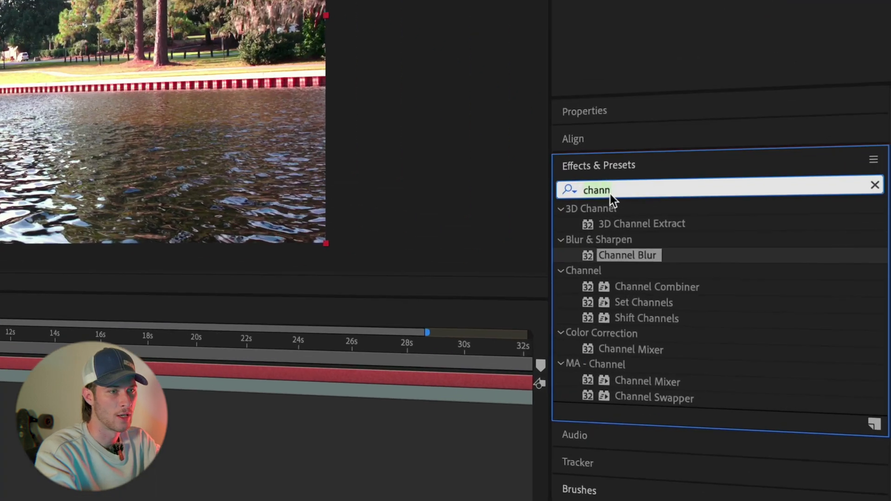
pyautogui.write('gauss')
pyautogui.moveTo(784, 269); pyautogui.dragTo(731, 265)
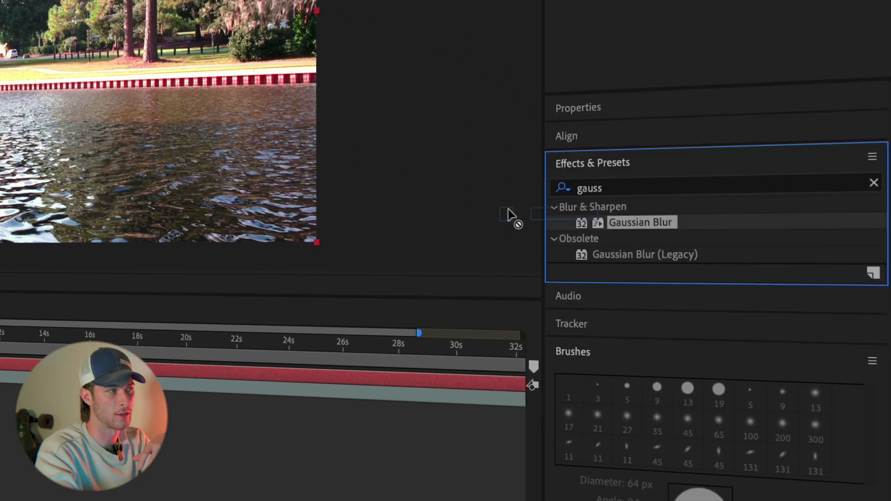
pyautogui.moveTo(509, 214); pyautogui.dragTo(116, 153)
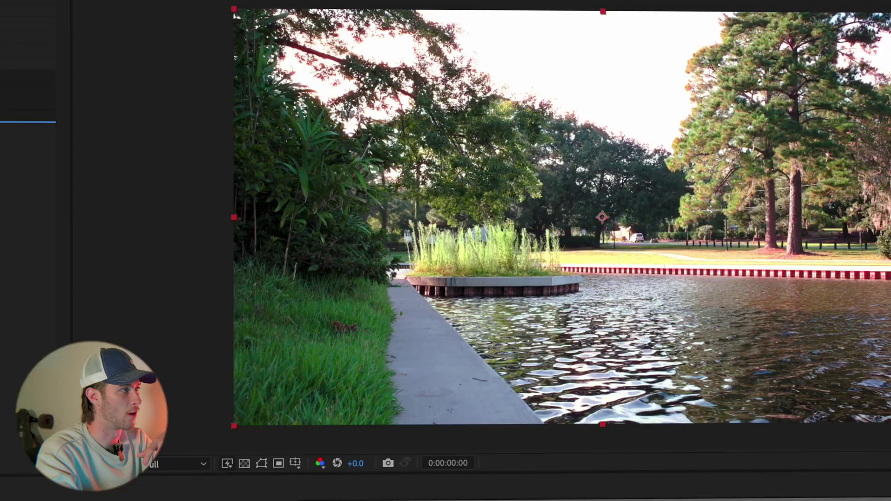
pyautogui.click(212, 171)
pyautogui.write('15')
pyautogui.press('Return')
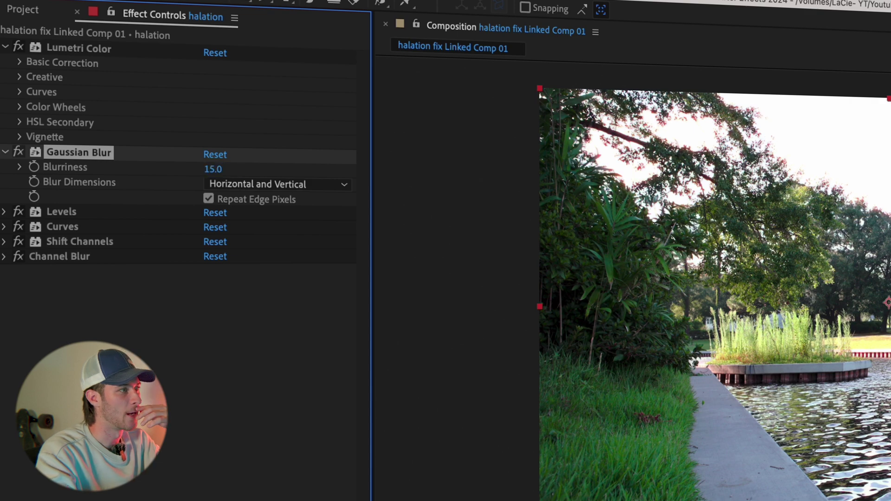